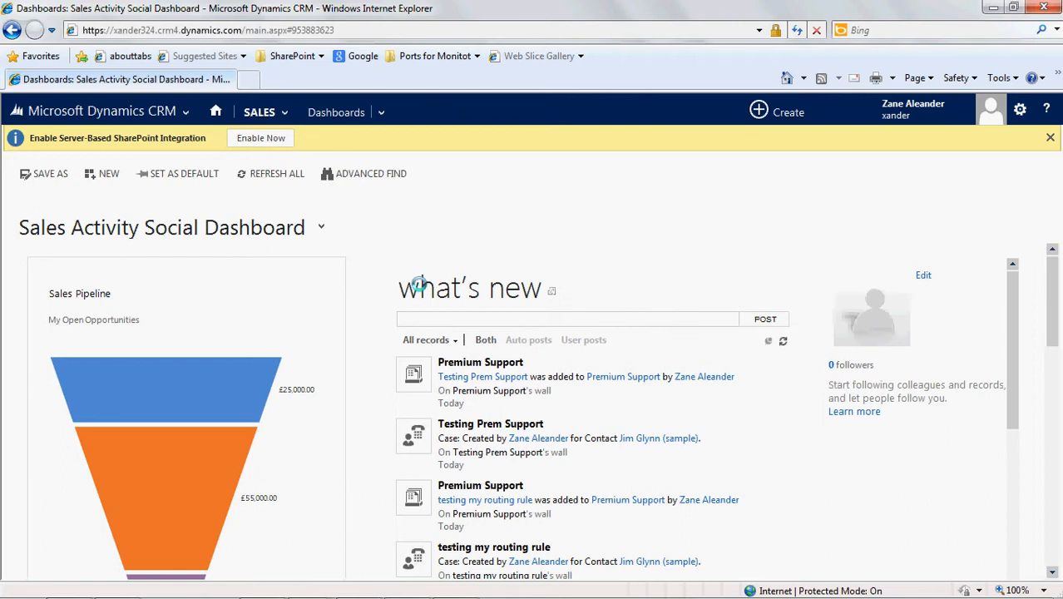
- Open the Routing Rule Sets list from the Service Management settings
click(166, 113)
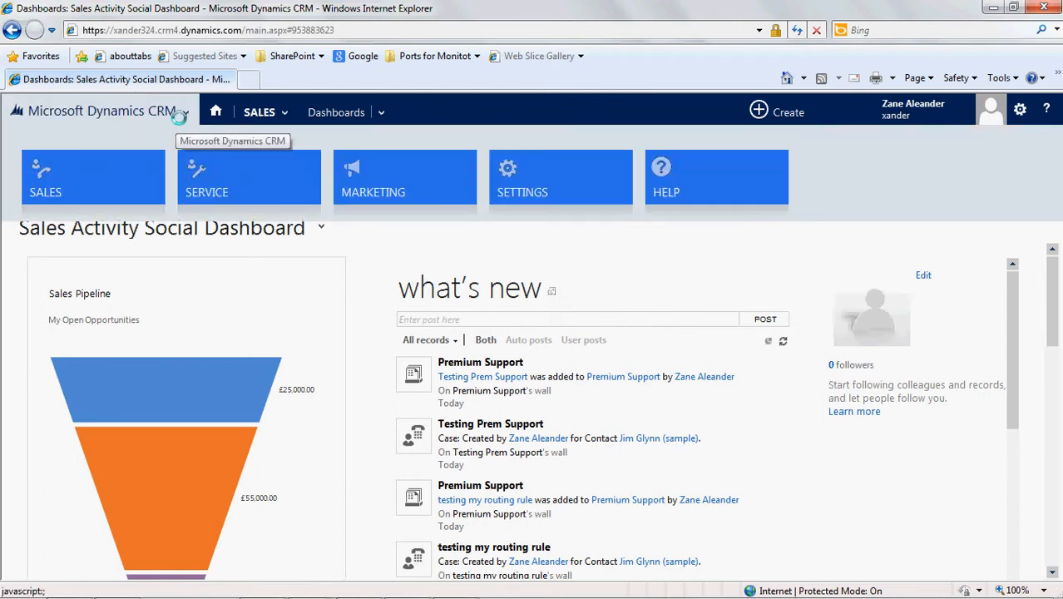
click(595, 178)
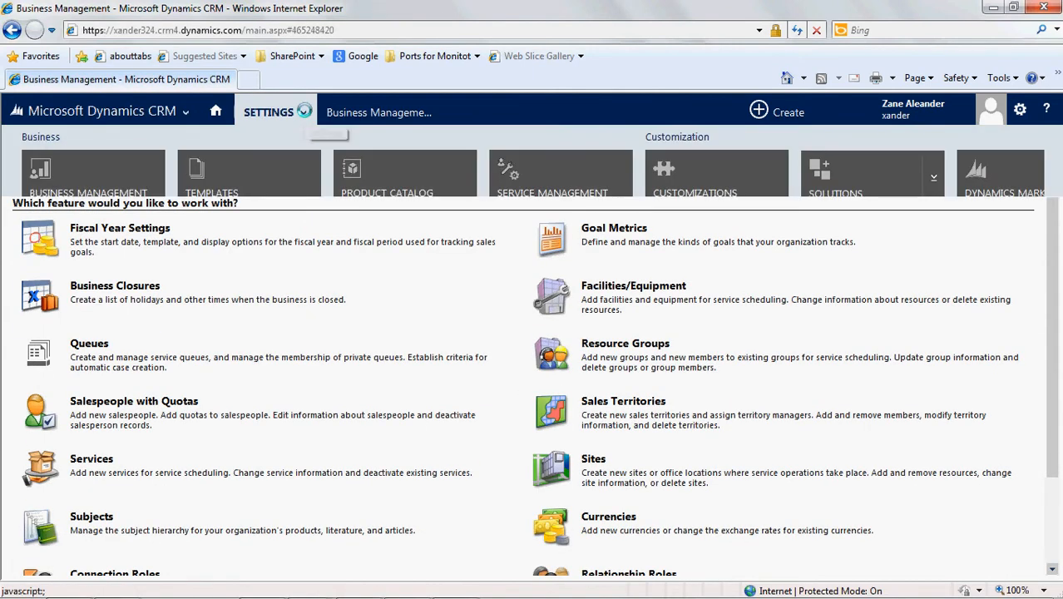
click(301, 113)
click(595, 171)
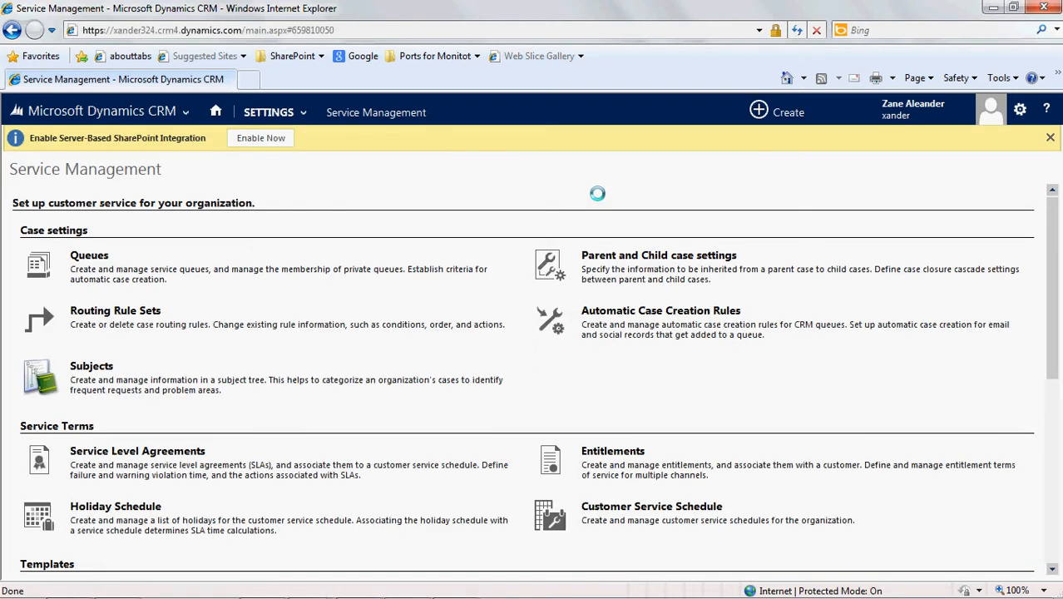
click(156, 309)
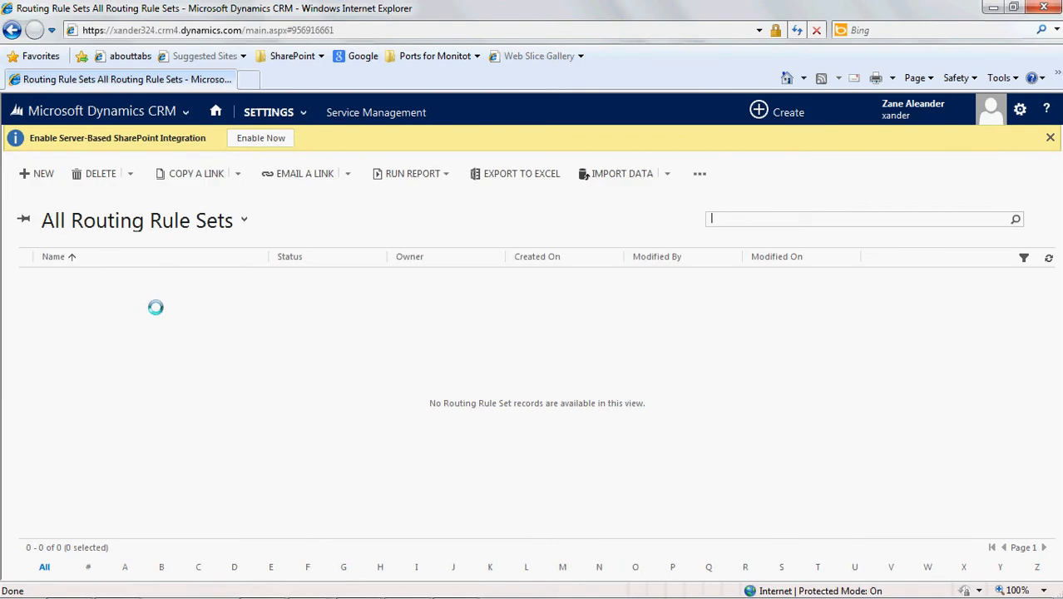
- Create a routing rule set named "Outsourcery Routing" and save it
click(45, 170)
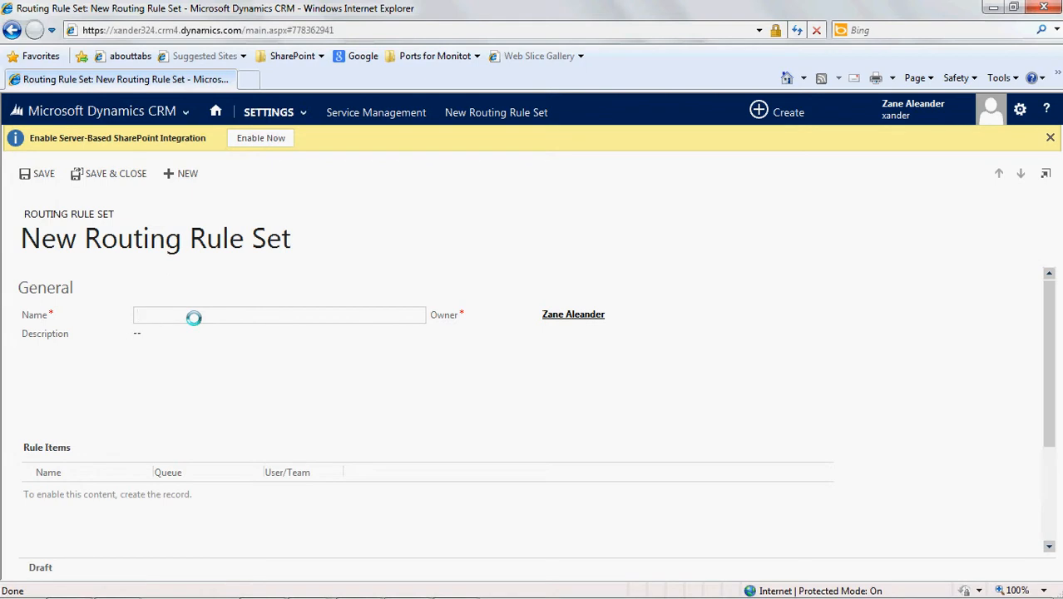
text(Outsourcers)
text( Routing)
click(202, 341)
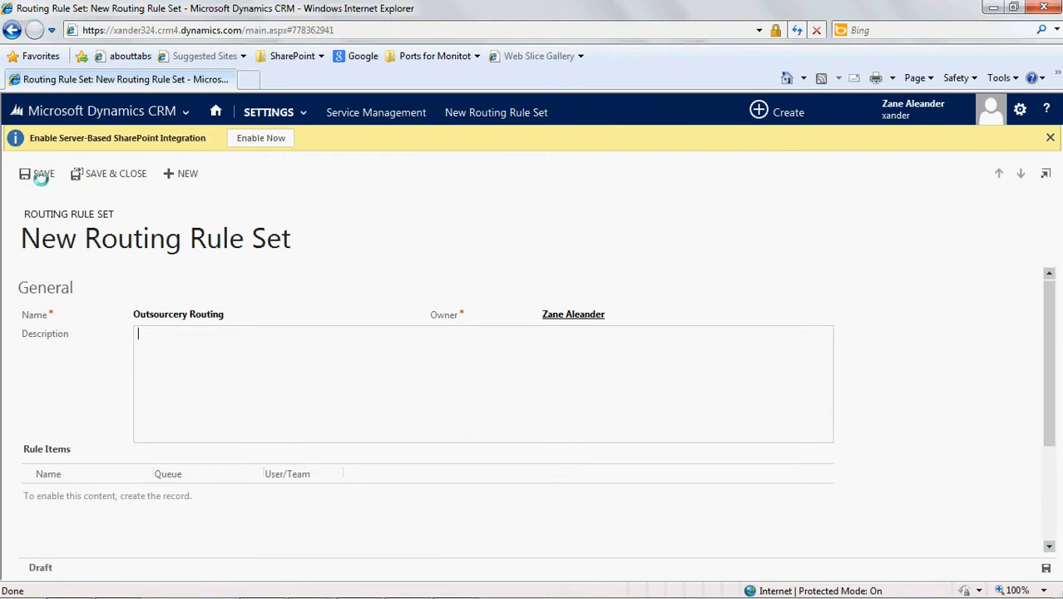
click(40, 178)
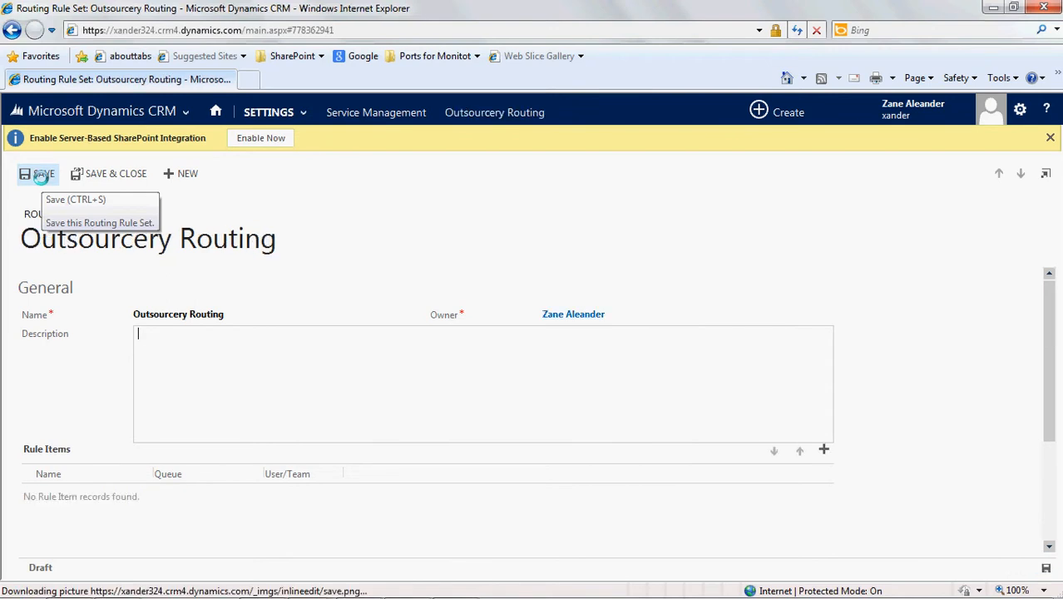
- Add a rule item to the Outsourcery Routing rule set and name it "Premier Support"
click(825, 450)
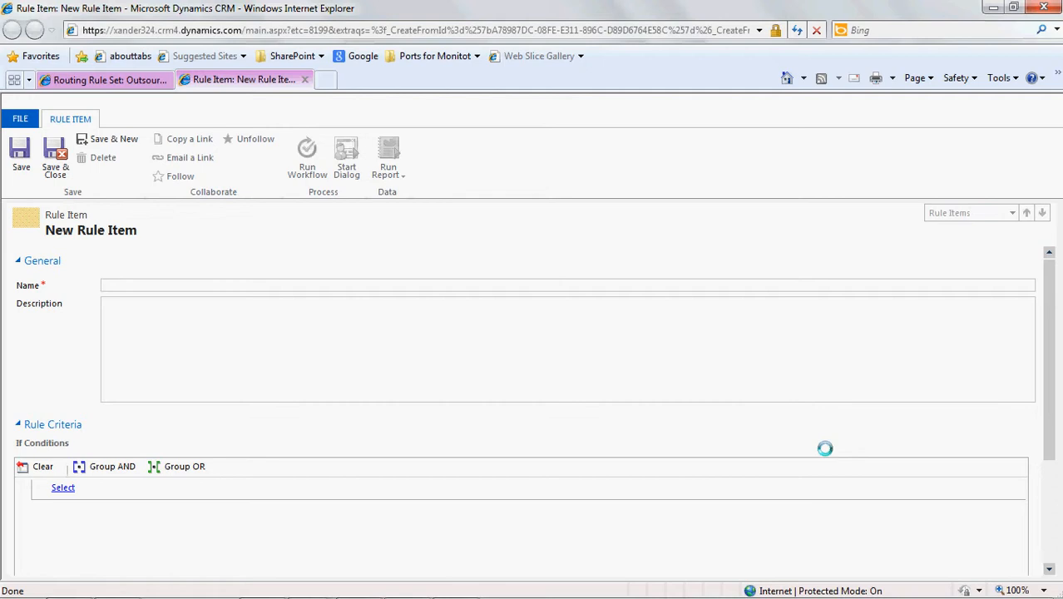
text(Premier Support)
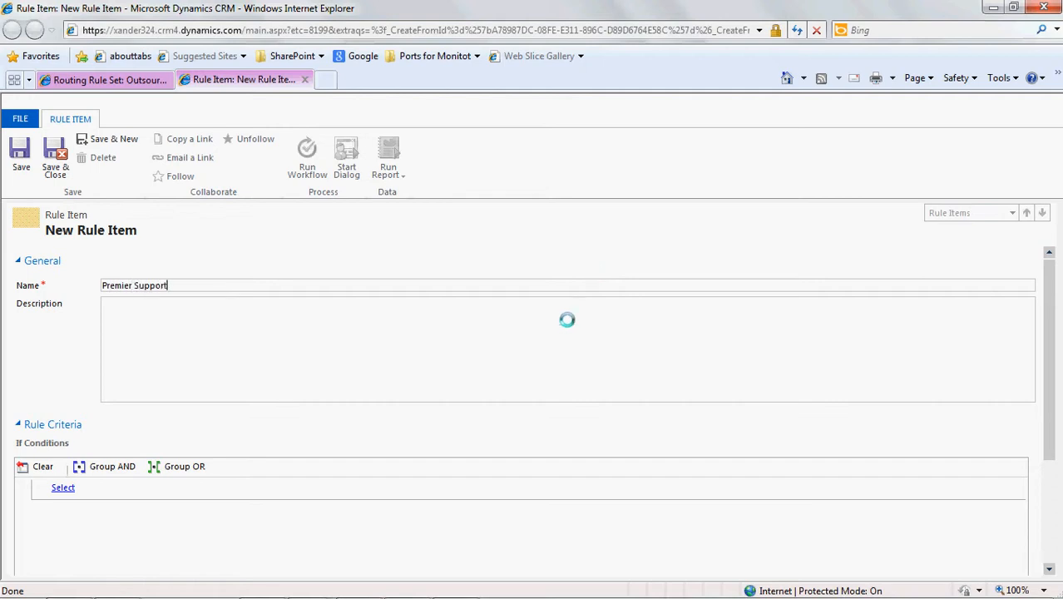
key(Tab)
- Add an If condition to the rule item: Customer (Account), Premier Support, Equals, Yes
drag(1048, 331, 1053, 417)
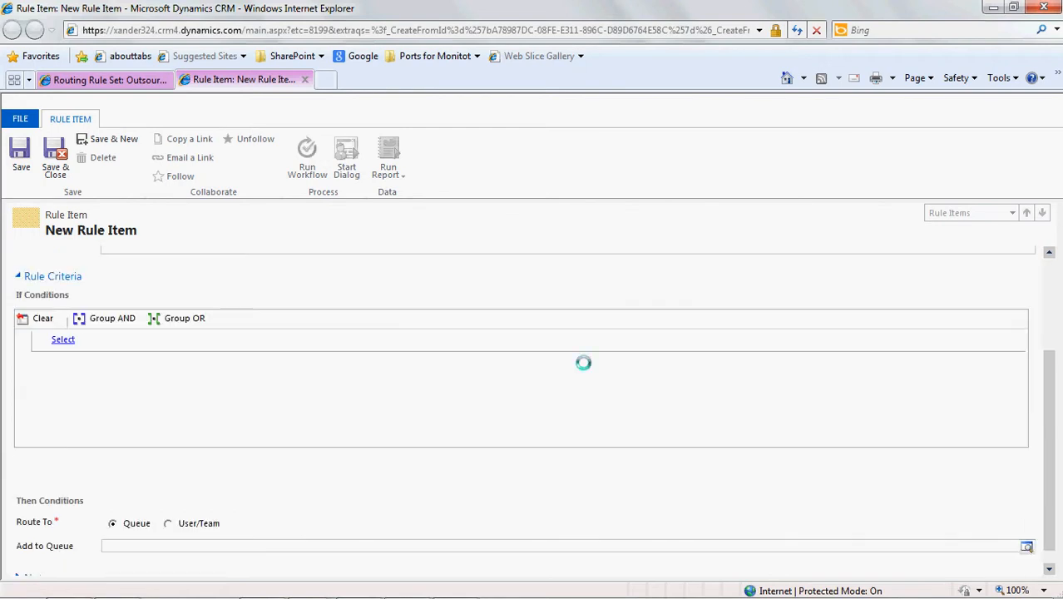
click(156, 339)
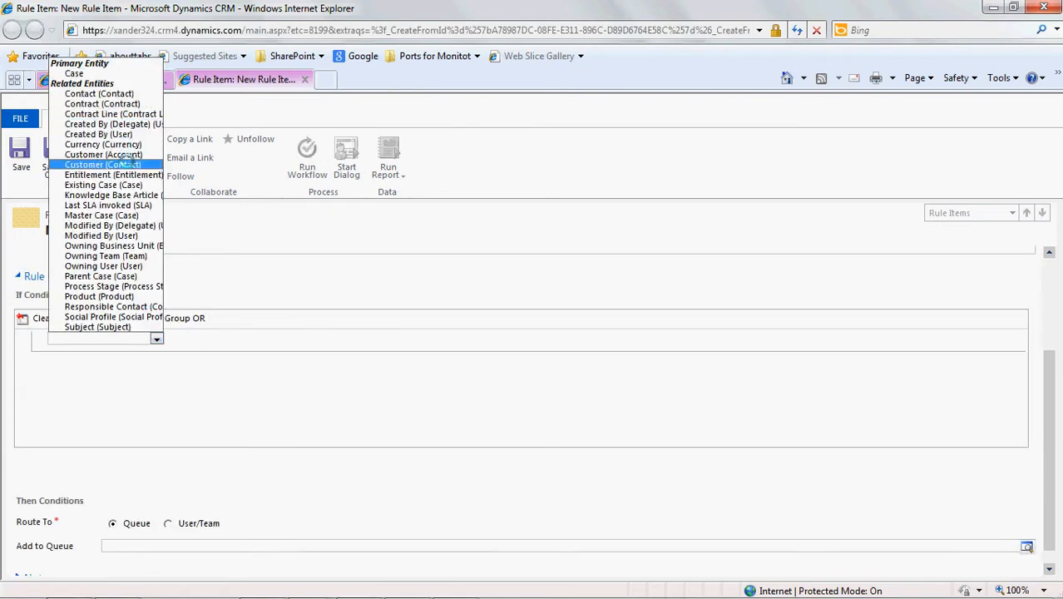
click(125, 154)
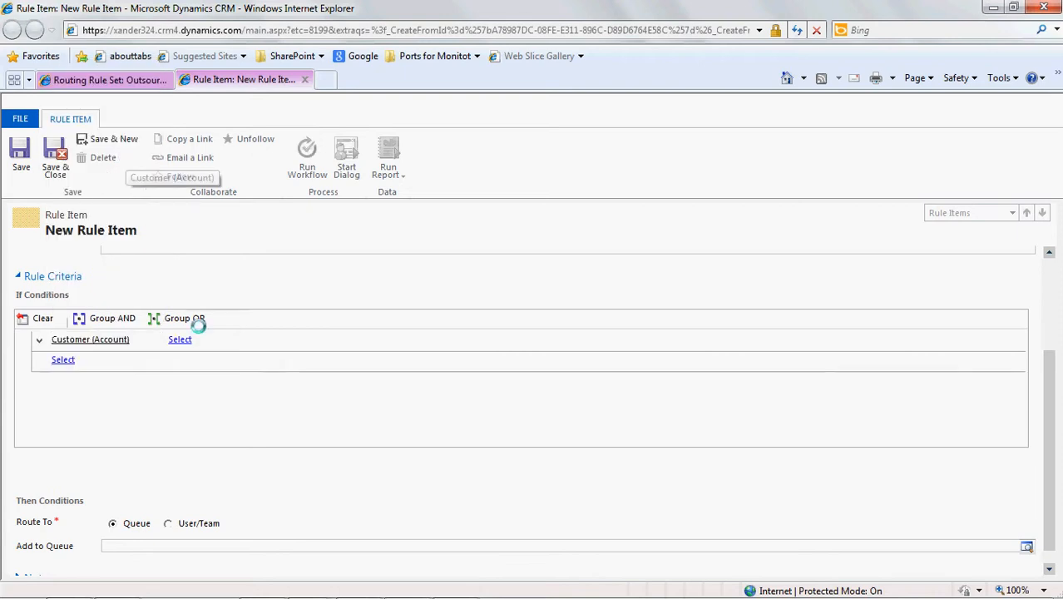
click(209, 339)
drag(270, 98, 272, 309)
click(249, 262)
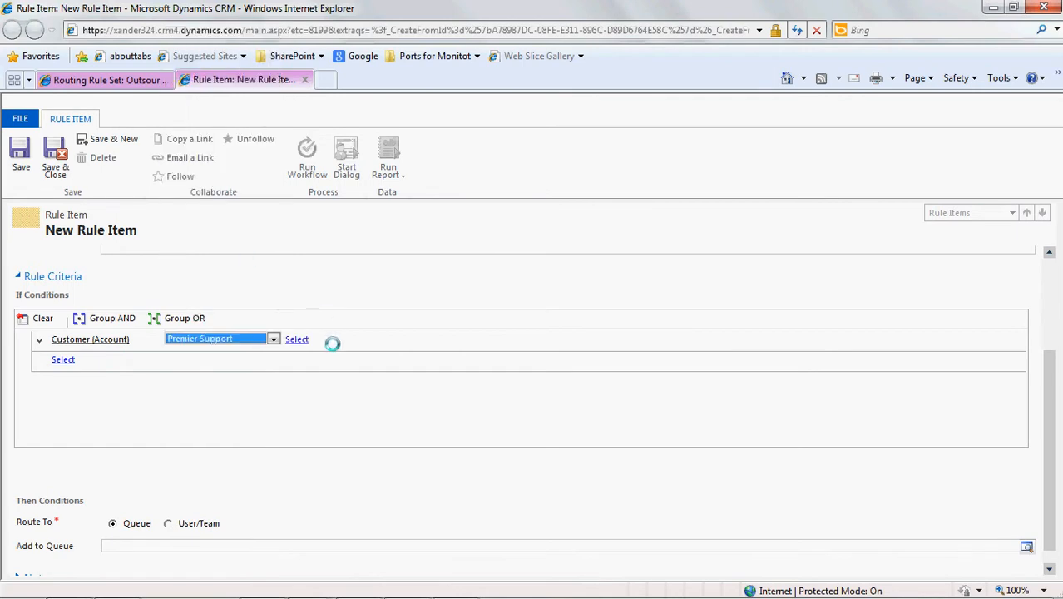
click(367, 348)
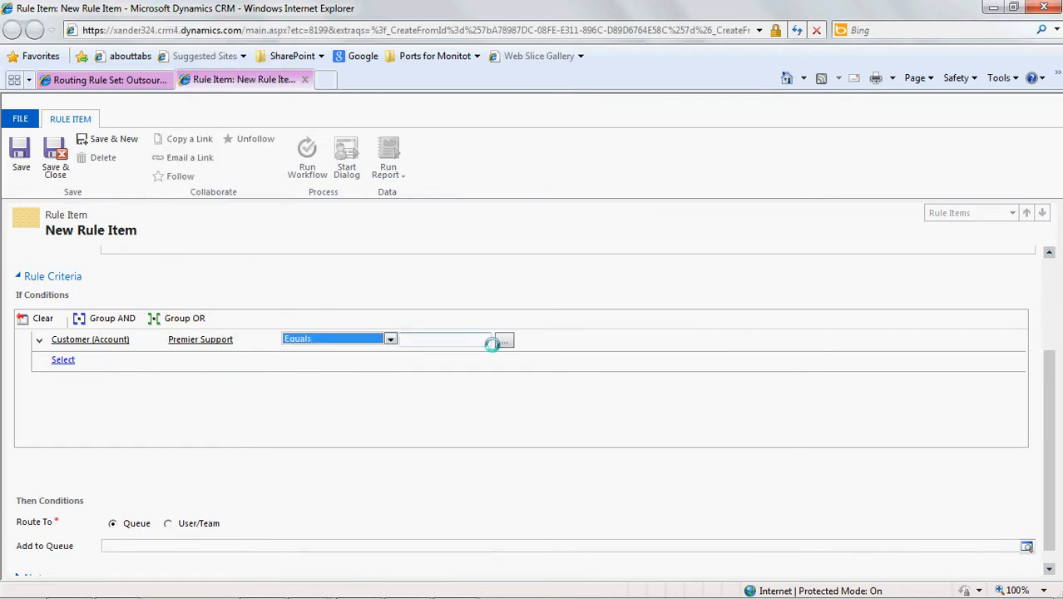
click(499, 340)
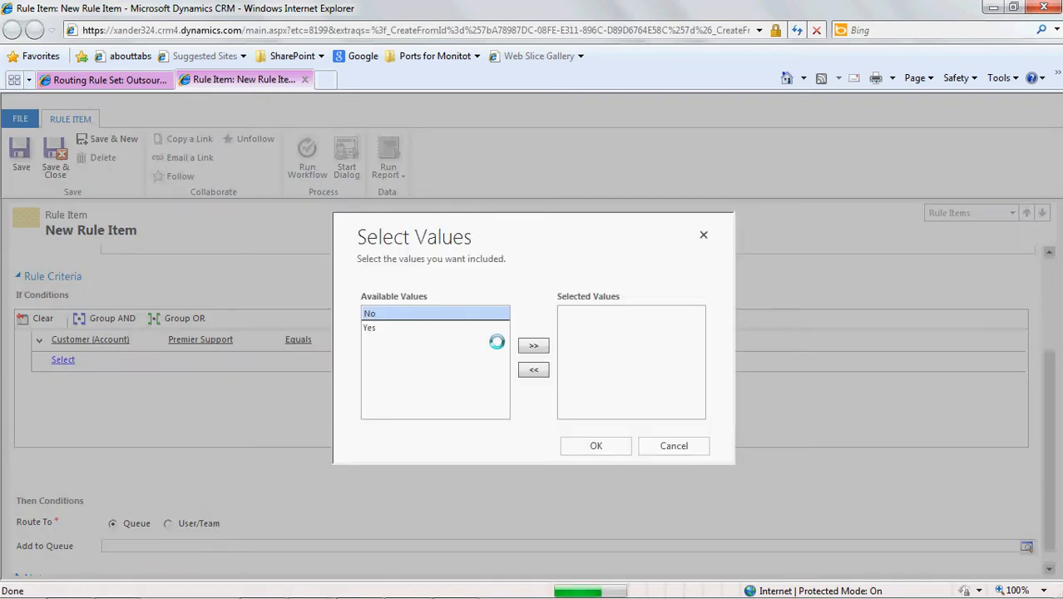
double_click(466, 330)
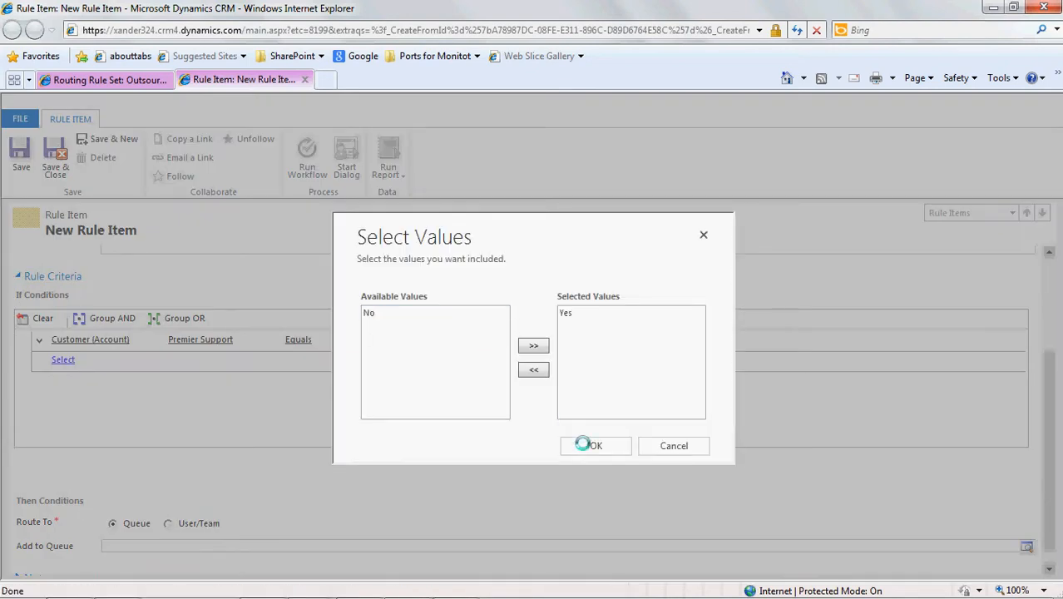
click(592, 445)
- Add a second If condition to the rule item: Customer (Contact), Premier Support, Equals, Yes
click(153, 356)
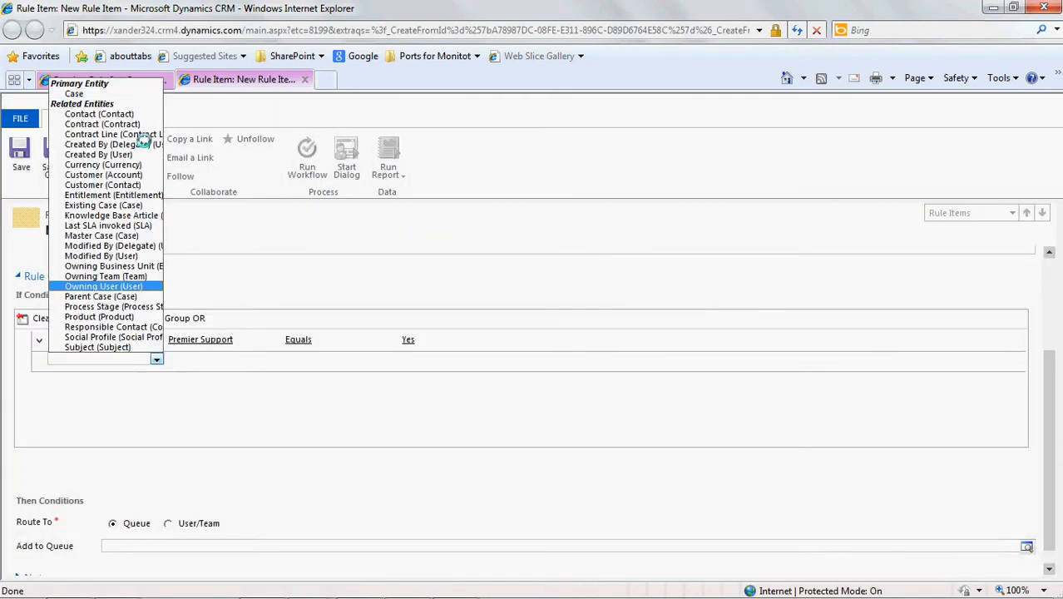
click(135, 185)
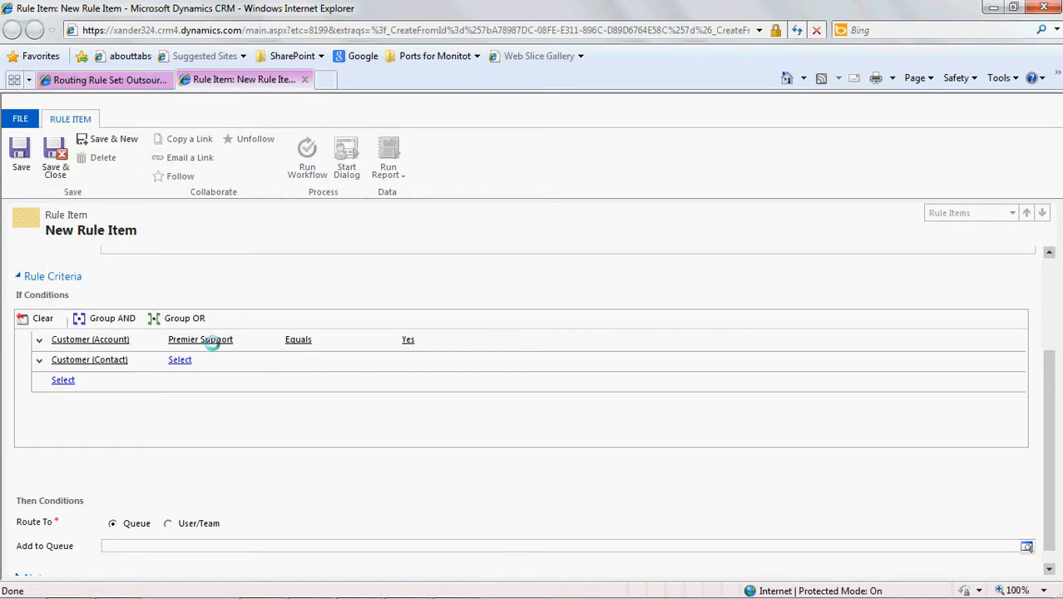
click(271, 360)
drag(273, 121, 283, 294)
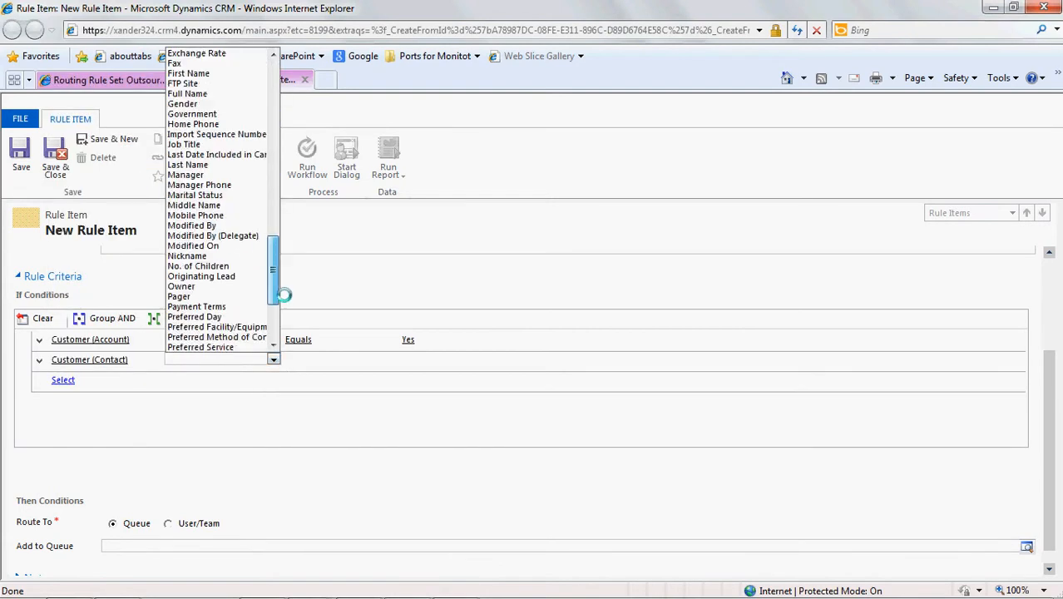
scroll(252, 286, down, 3)
click(251, 286)
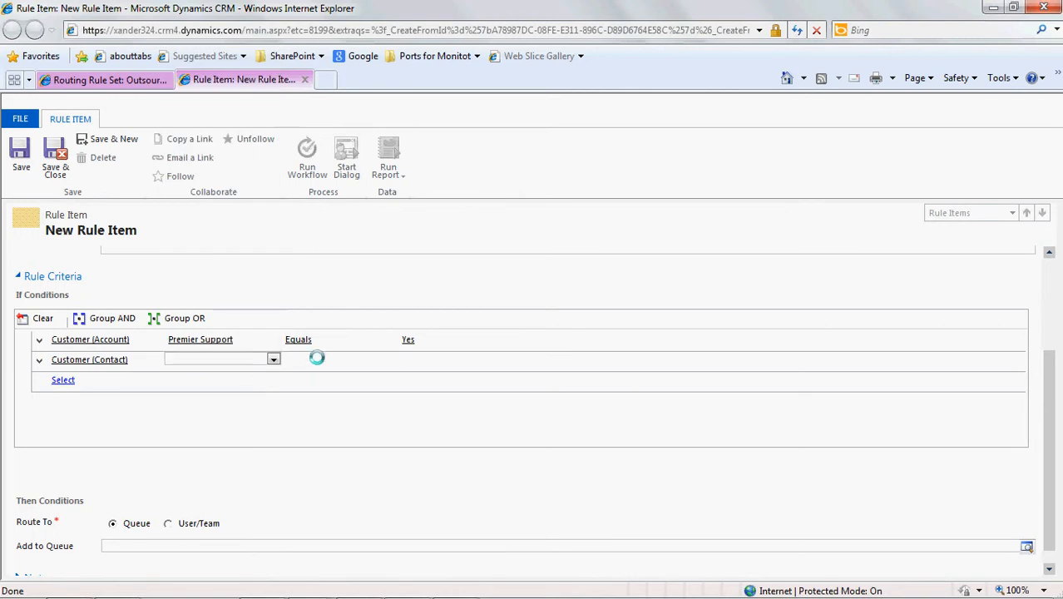
click(326, 358)
click(332, 368)
click(449, 361)
click(501, 360)
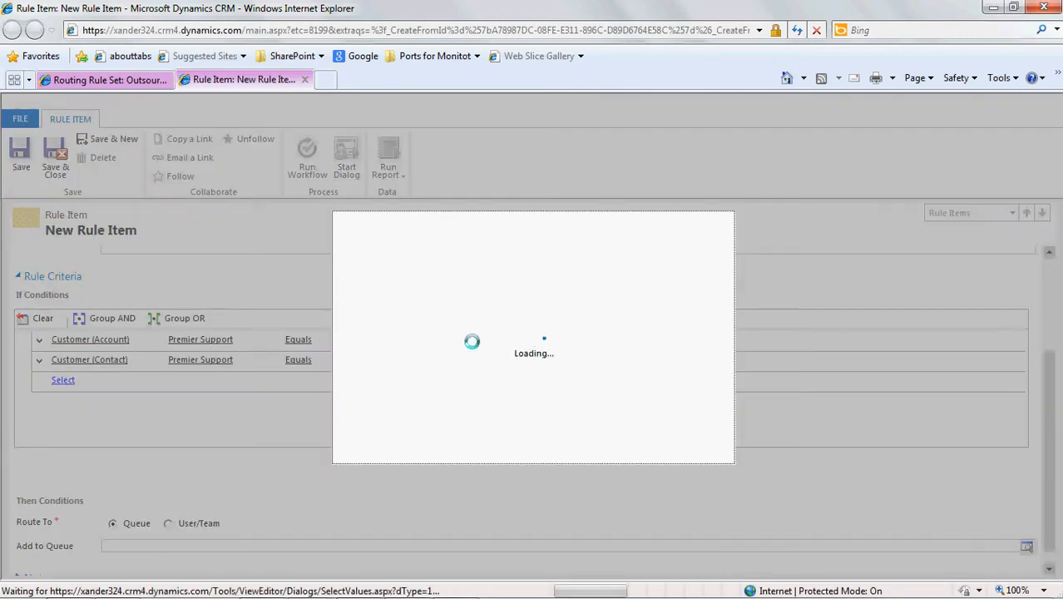
double_click(430, 325)
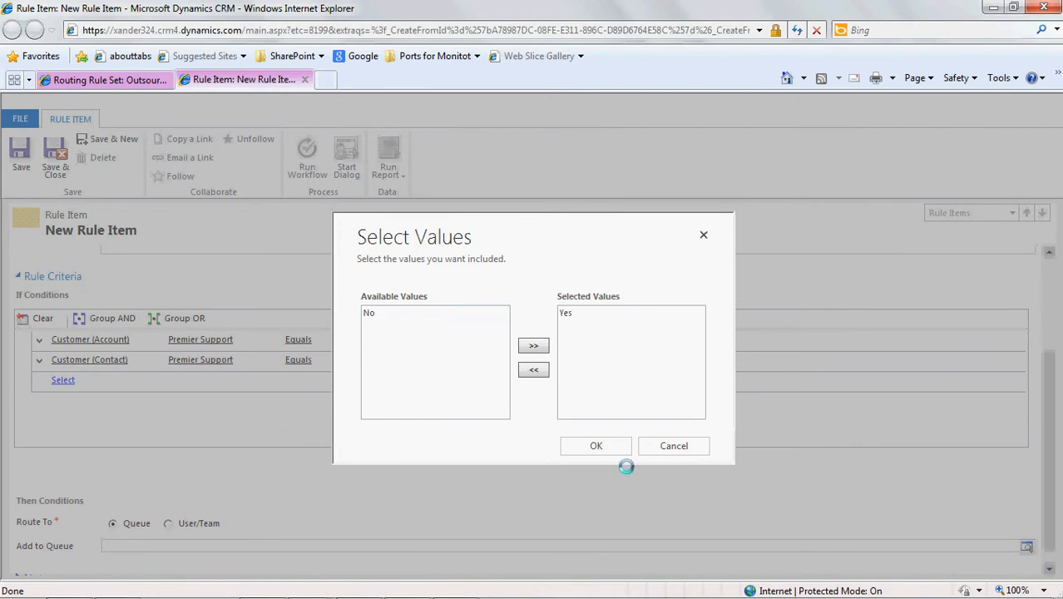
click(594, 445)
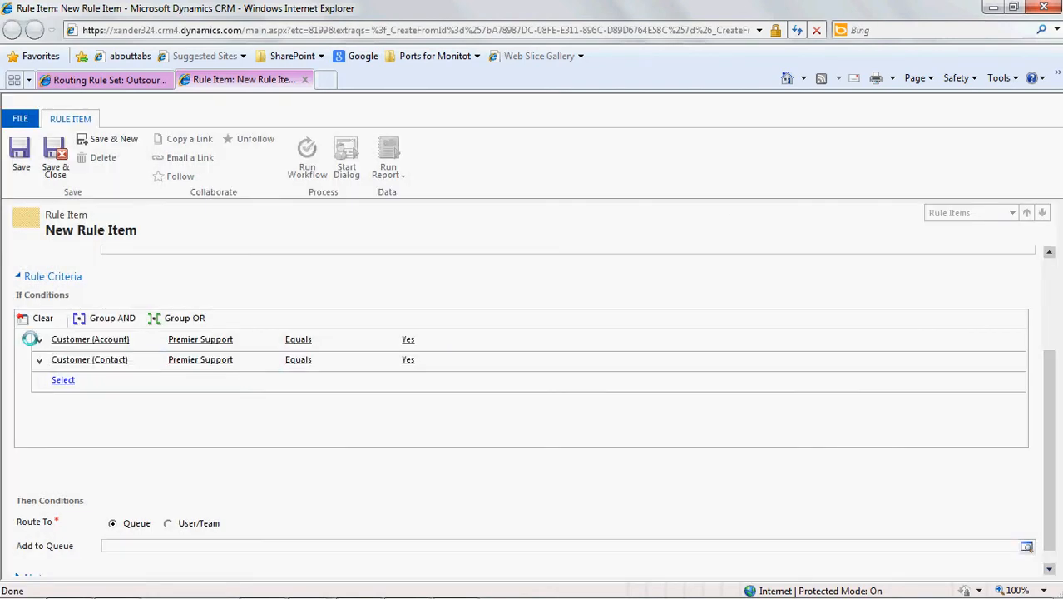
- Group the Customer (Account) and Customer (Contact) conditions with OR
click(38, 339)
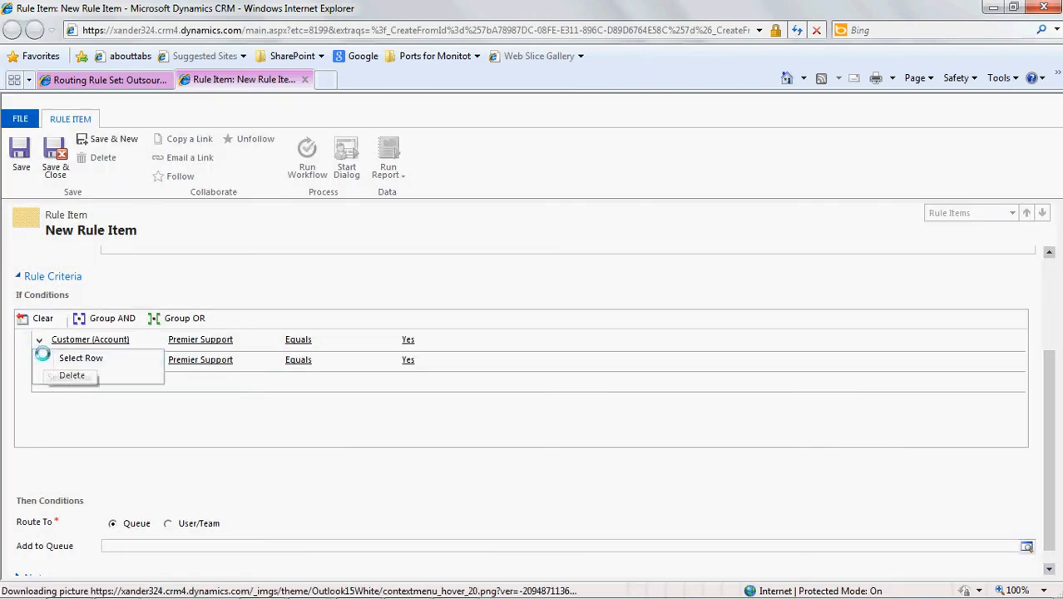
click(41, 356)
click(38, 359)
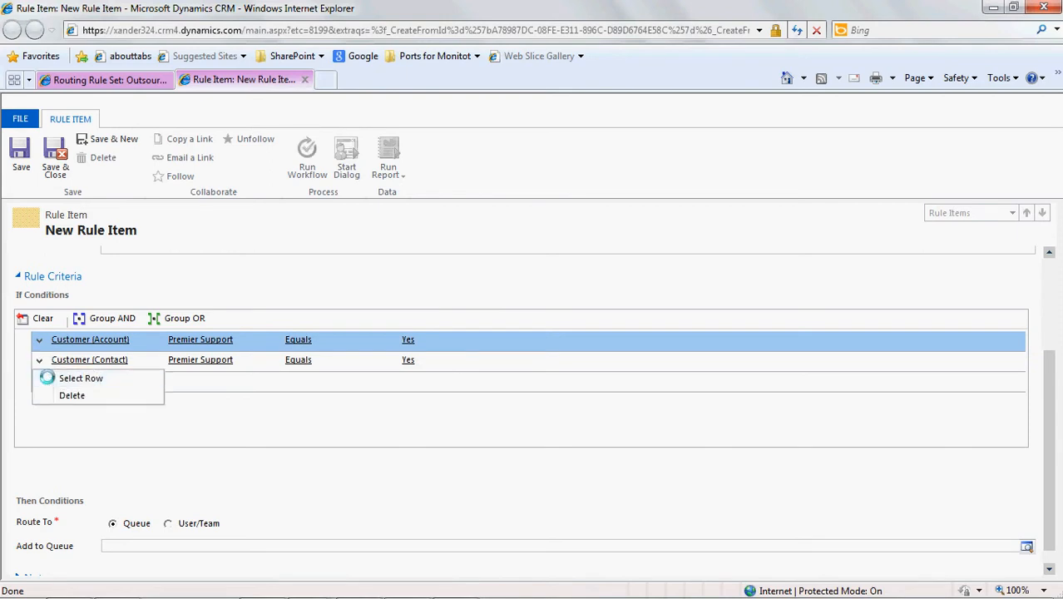
click(47, 377)
click(167, 318)
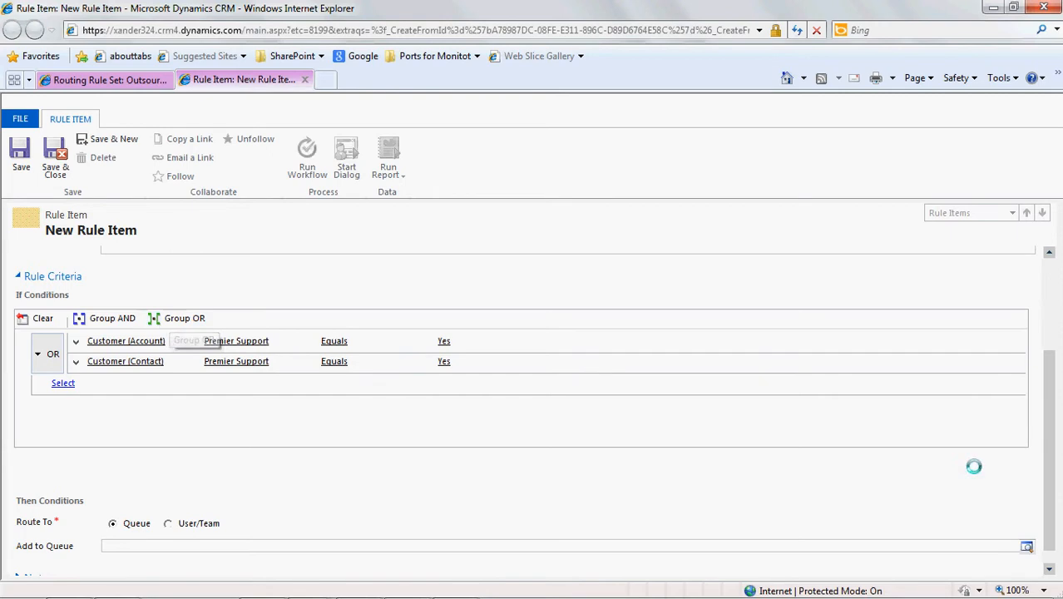
- Route the rule item's matching cases to the Premium Support queue, and save and close the rule item
scroll(1050, 518, down, 1)
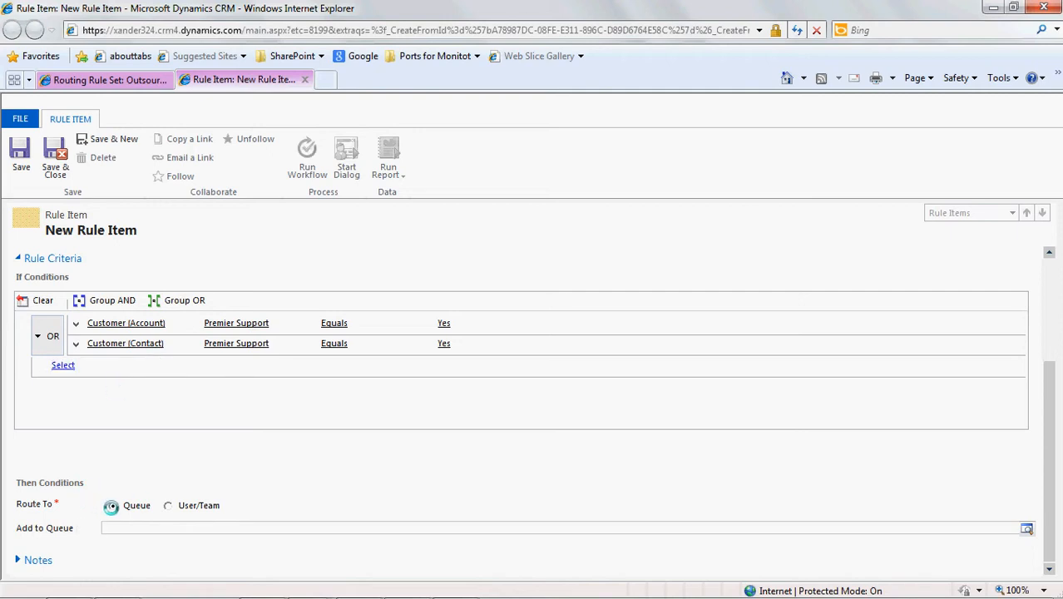
click(166, 506)
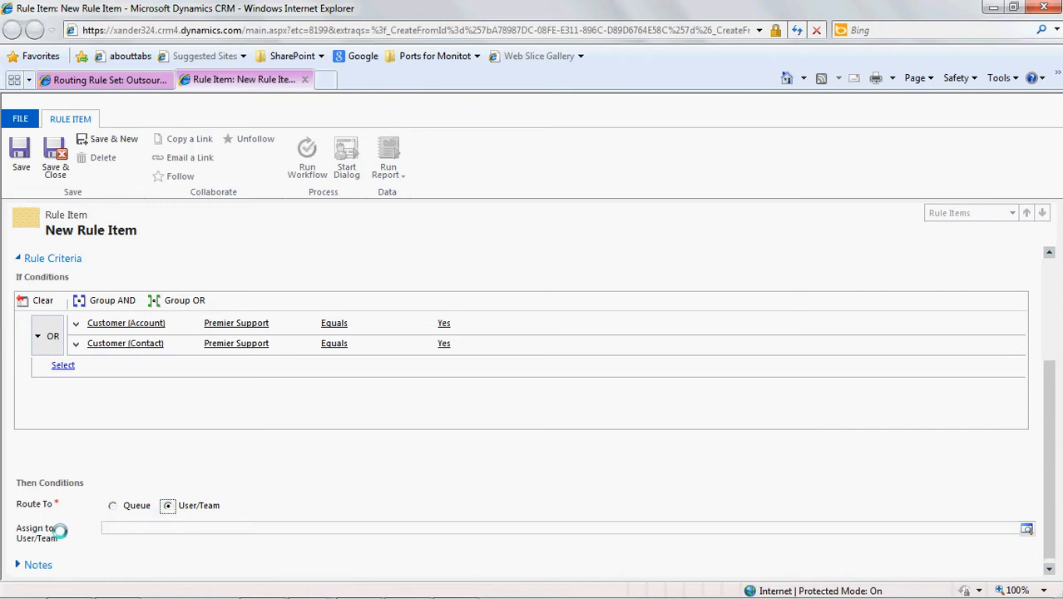
click(111, 506)
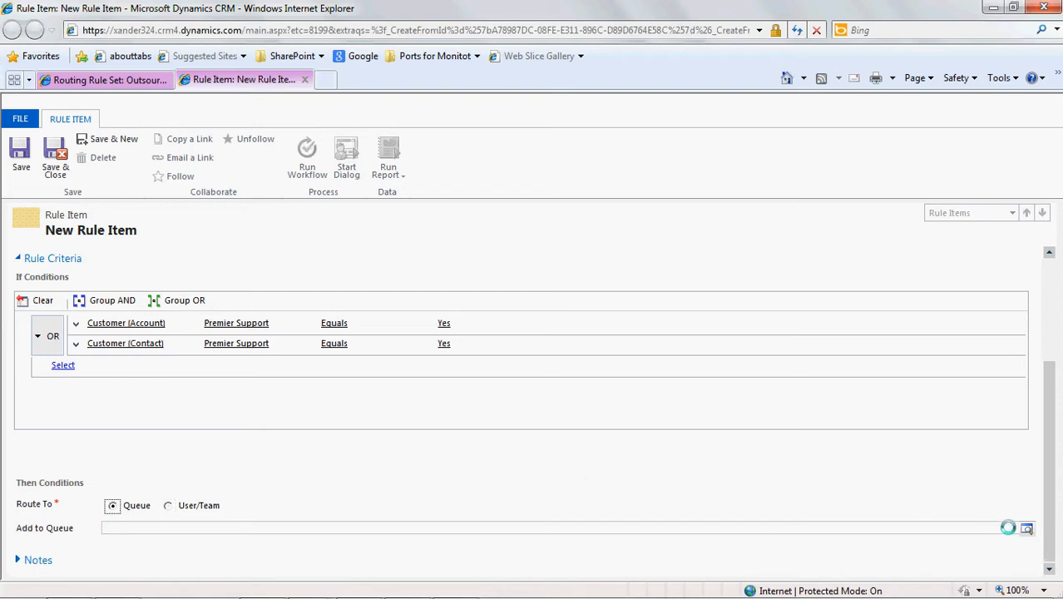
click(1026, 528)
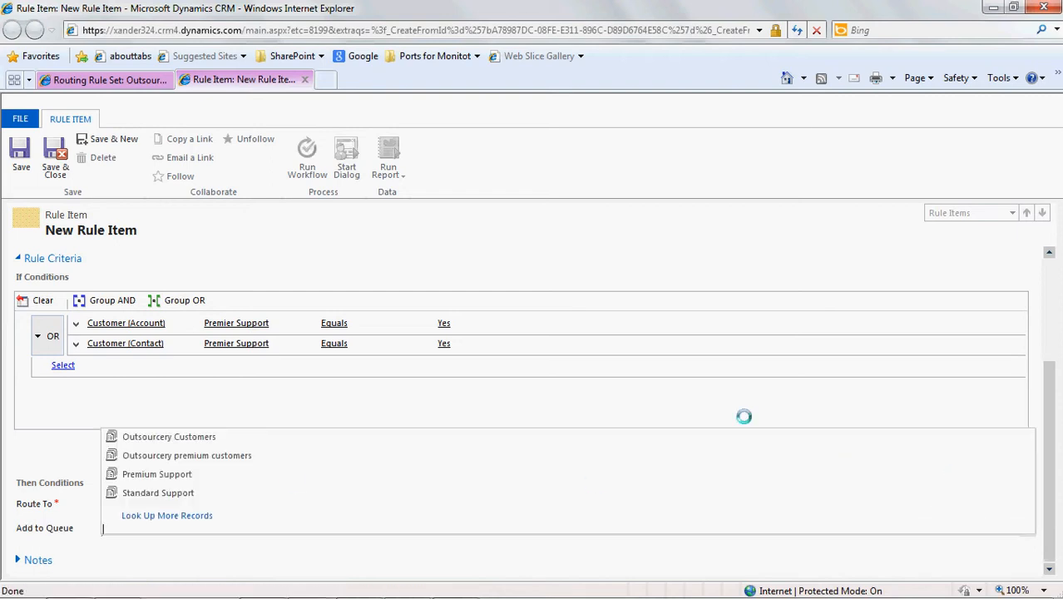
click(329, 475)
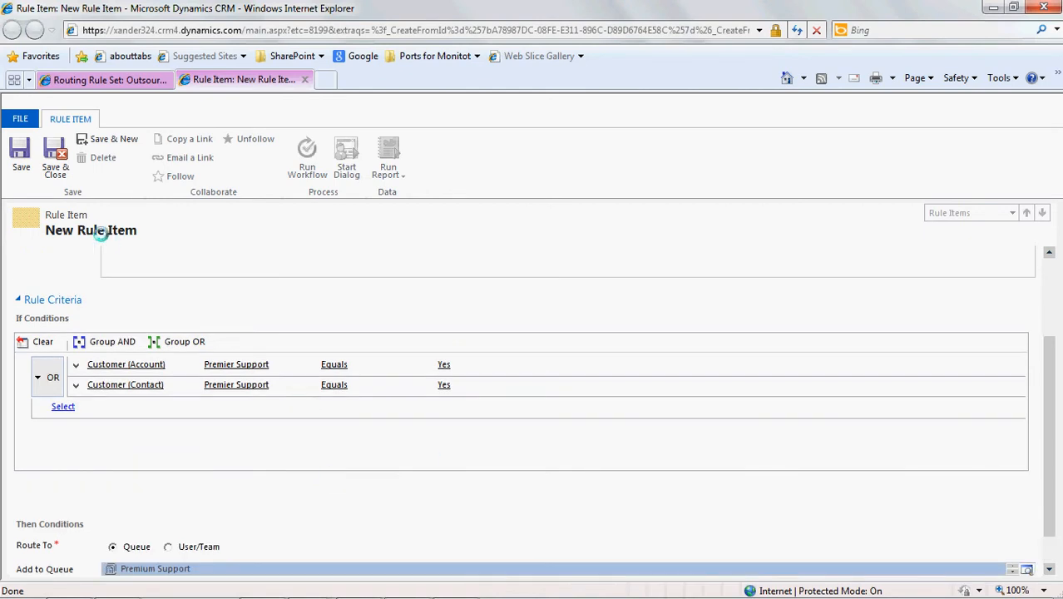
click(57, 171)
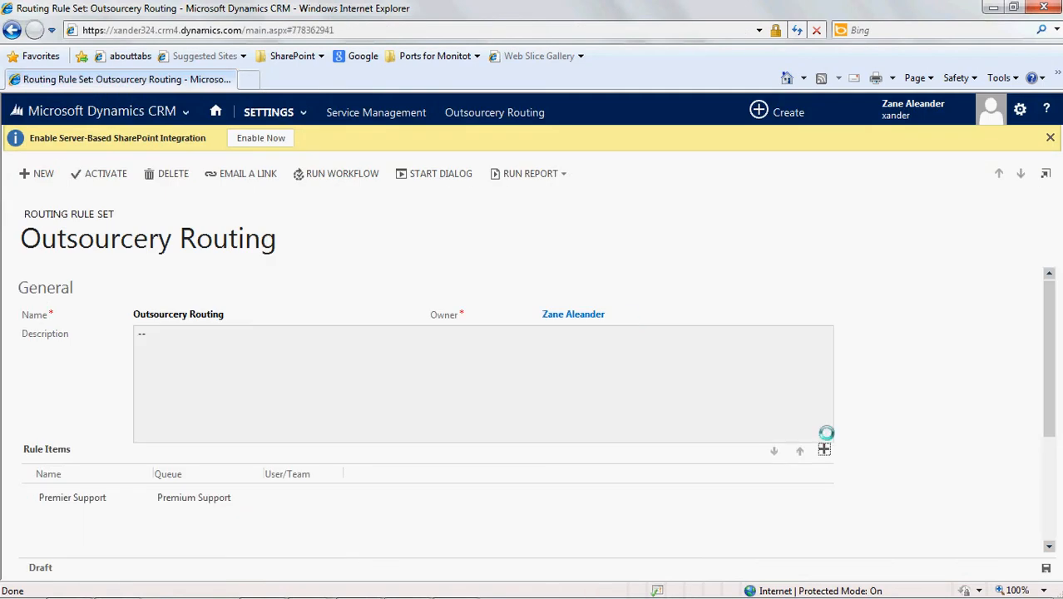
- Add another rule item to the Outsourcery Routing rule set and name it "Standard Support"
click(823, 449)
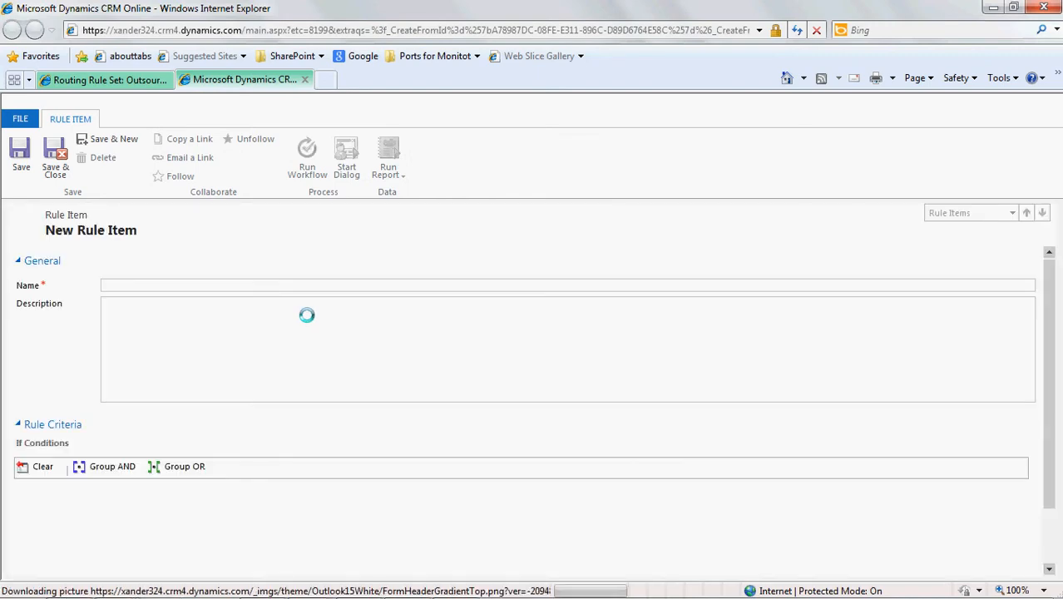
click(297, 284)
text(Stan)
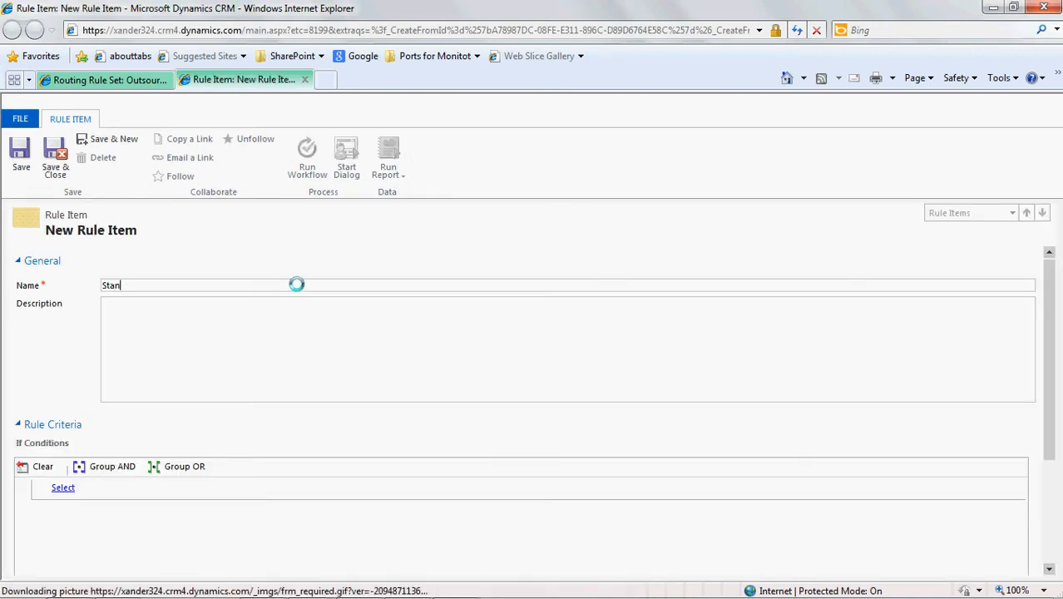
text(dard Support)
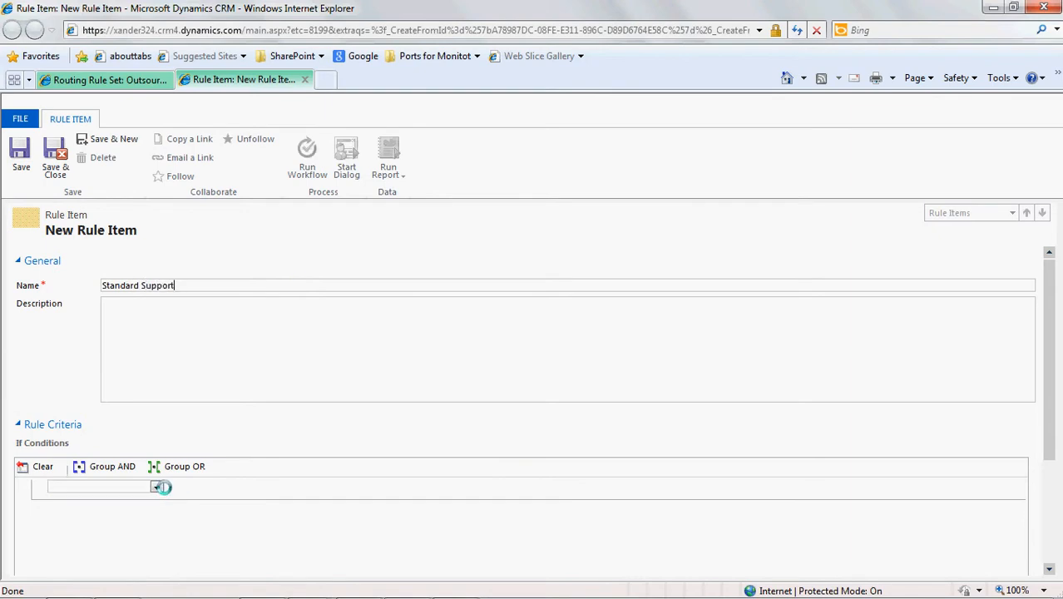
- Add an If condition to the Standard Support rule item: Customer (Account), Premier Support, Equals, No
click(152, 487)
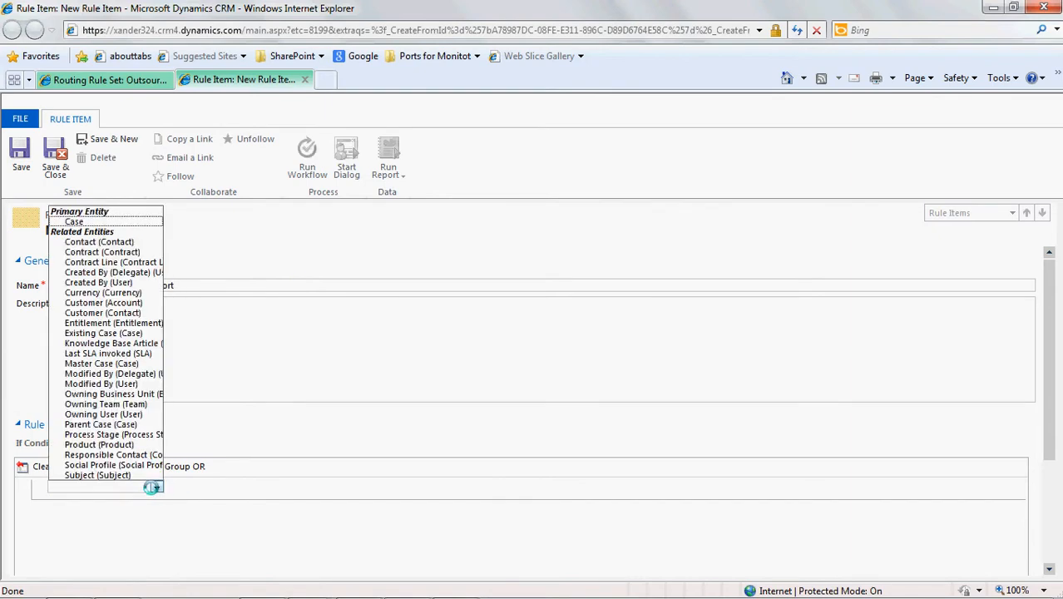
click(137, 303)
click(250, 488)
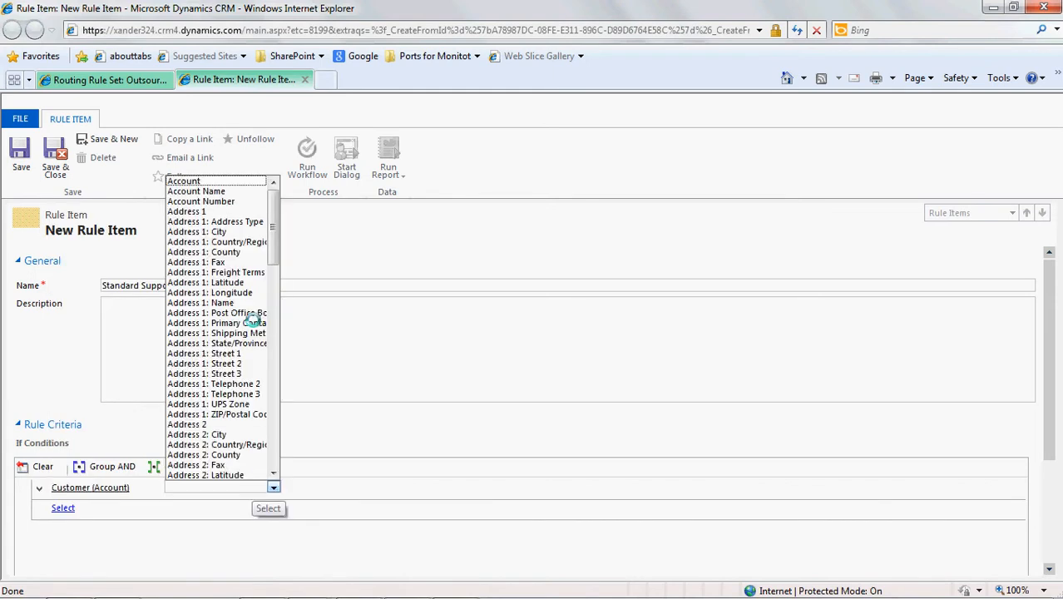
drag(272, 242, 275, 390)
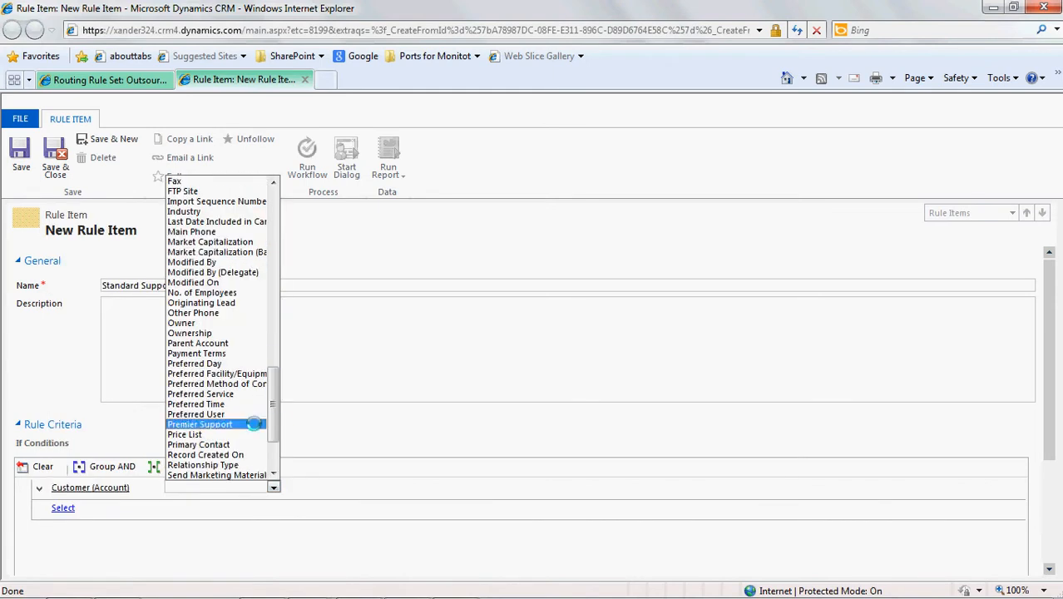
click(254, 423)
click(390, 488)
click(378, 496)
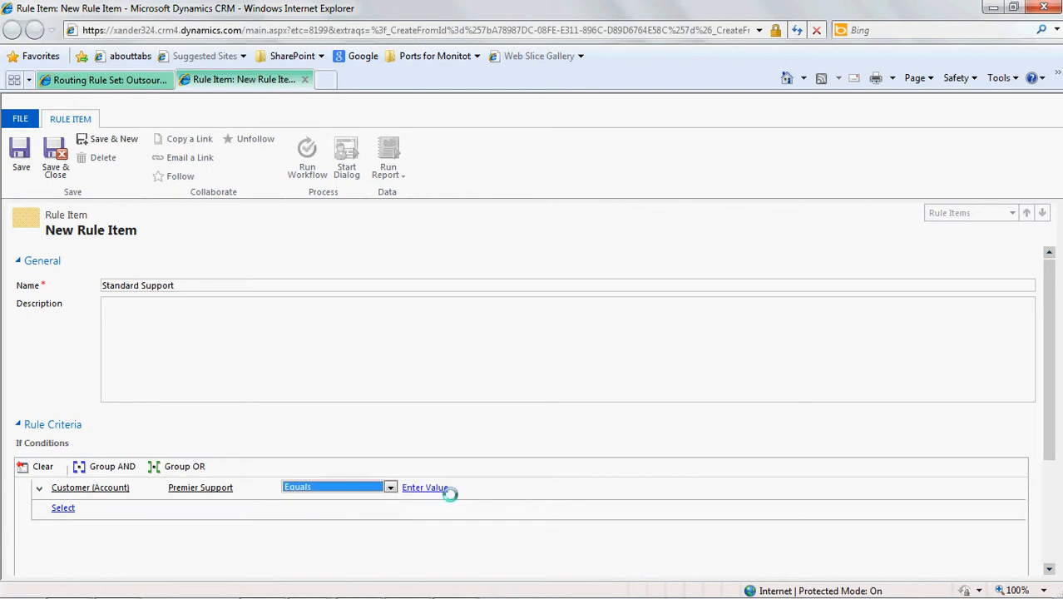
click(504, 487)
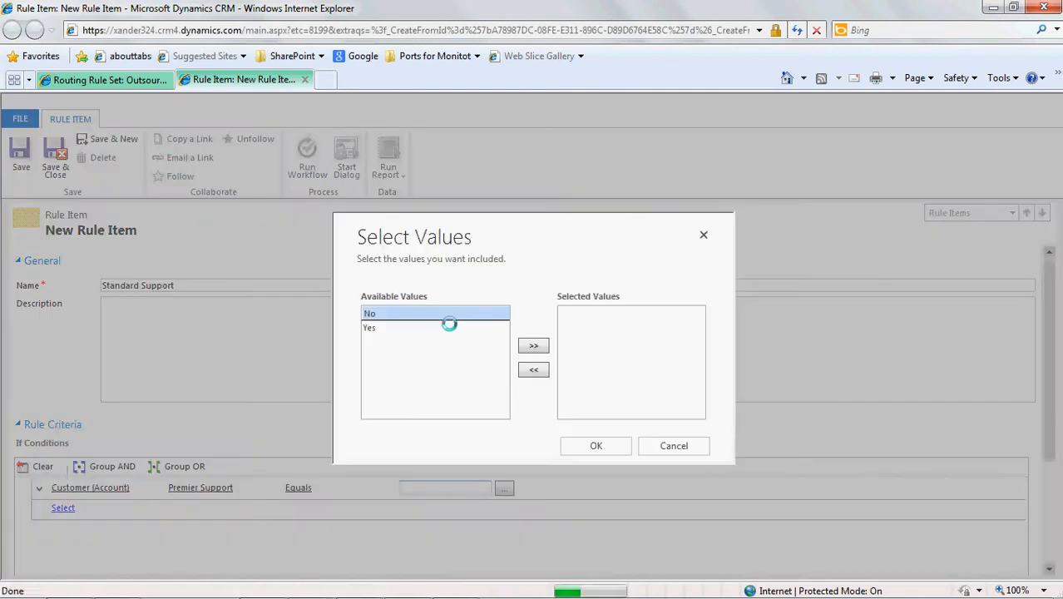
double_click(424, 314)
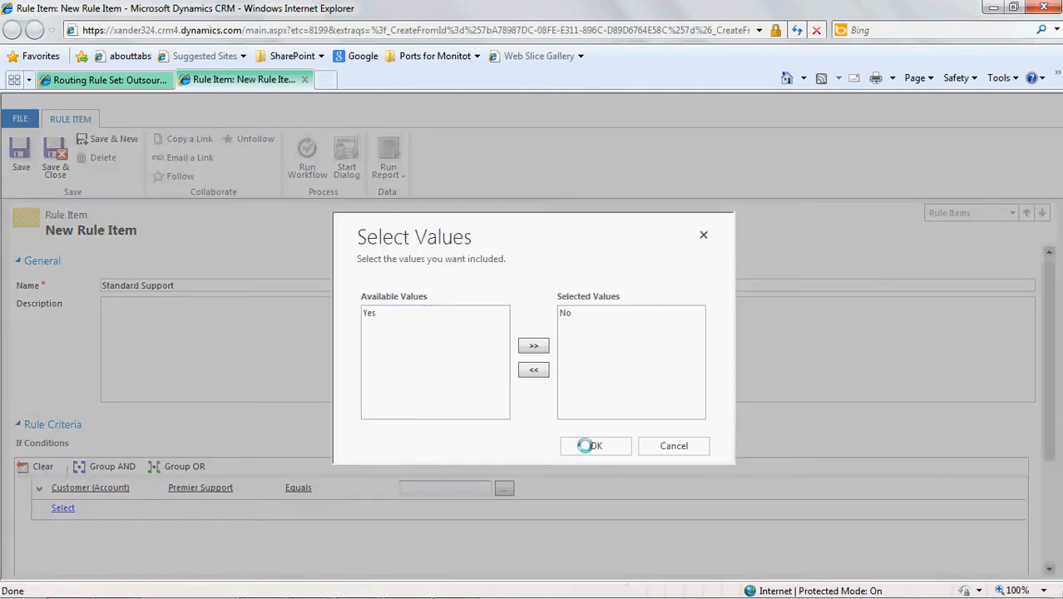
click(587, 446)
- Add a second If condition to the Standard Support rule item: Customer (Contact), Premier Support, Equals, No
scroll(835, 382, down, 2)
click(141, 420)
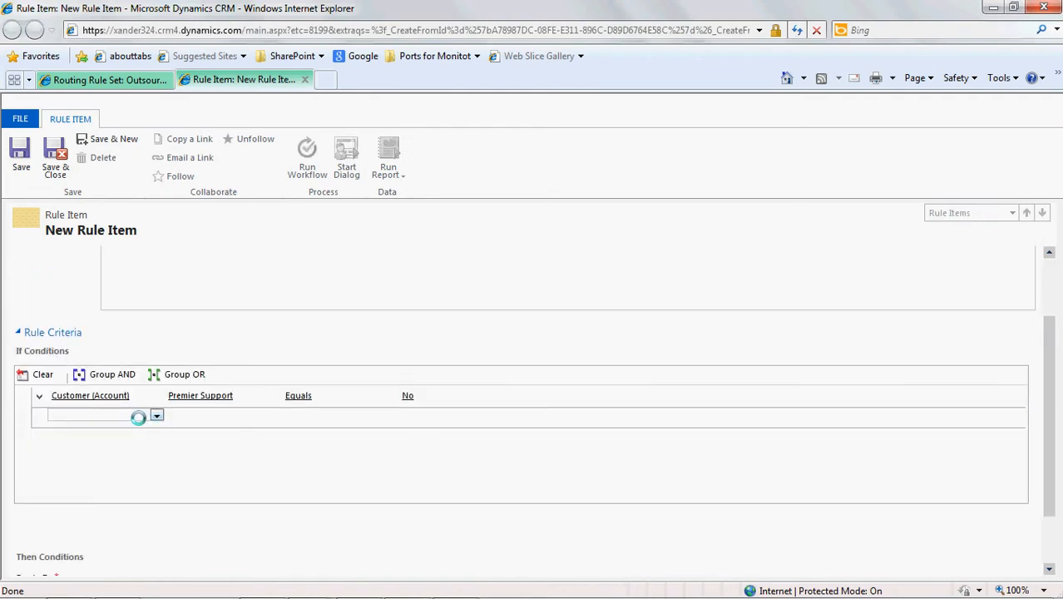
click(138, 417)
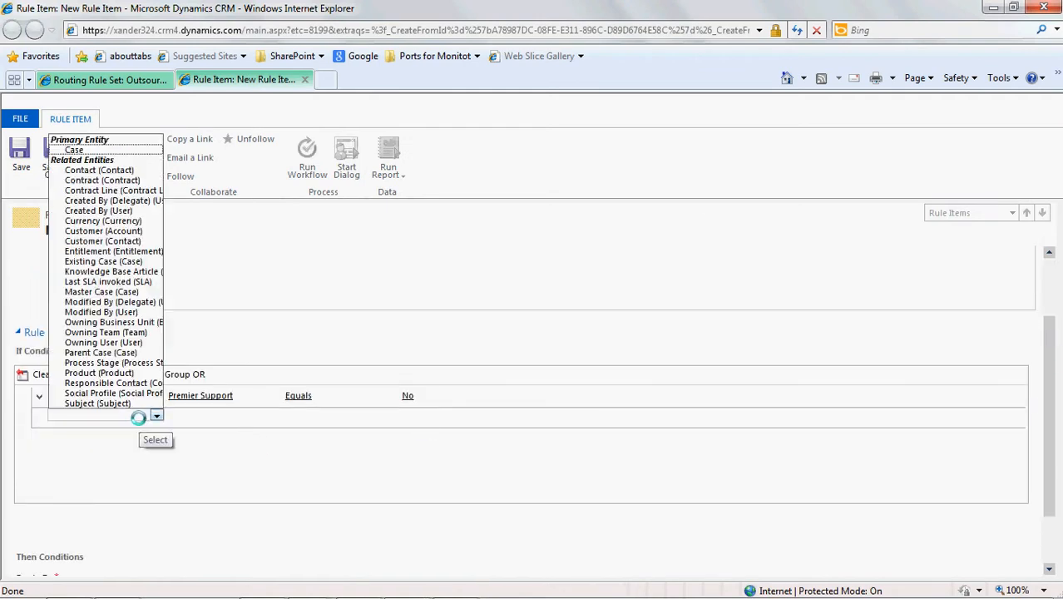
click(133, 241)
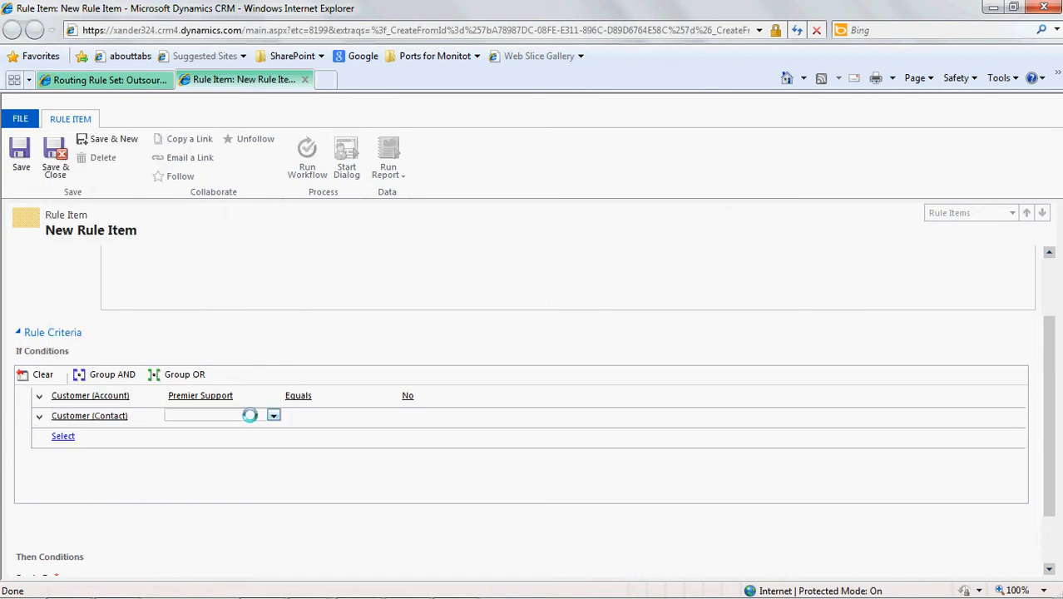
click(249, 415)
drag(274, 179, 273, 376)
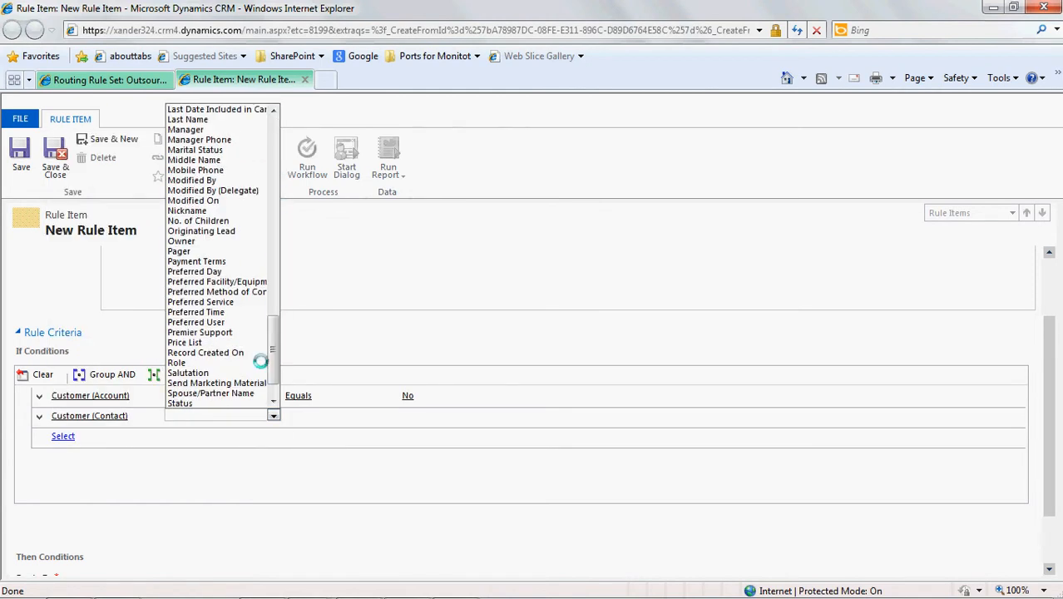
click(233, 332)
click(344, 411)
click(344, 423)
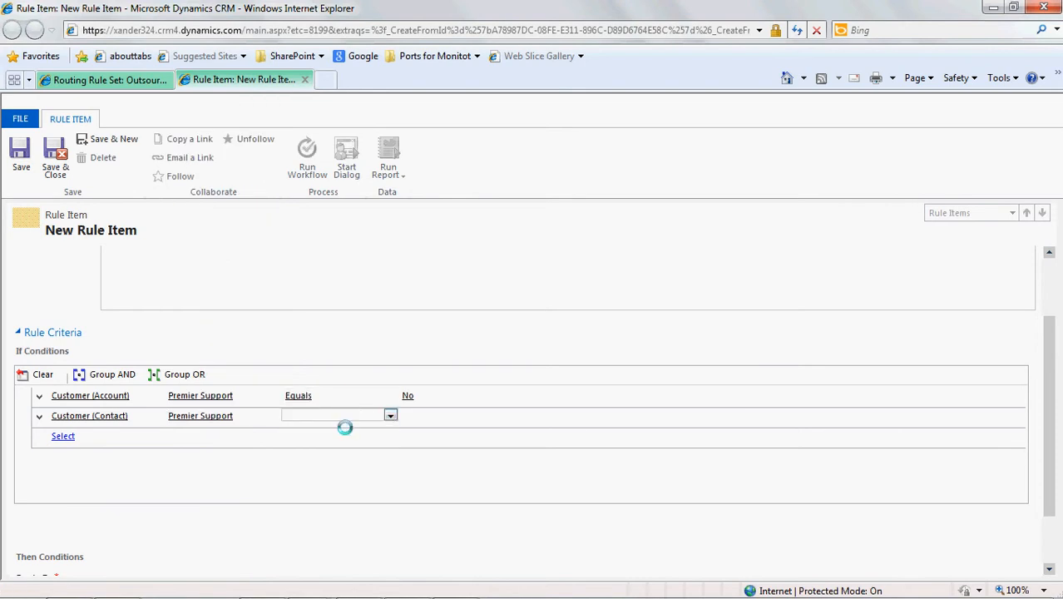
click(504, 416)
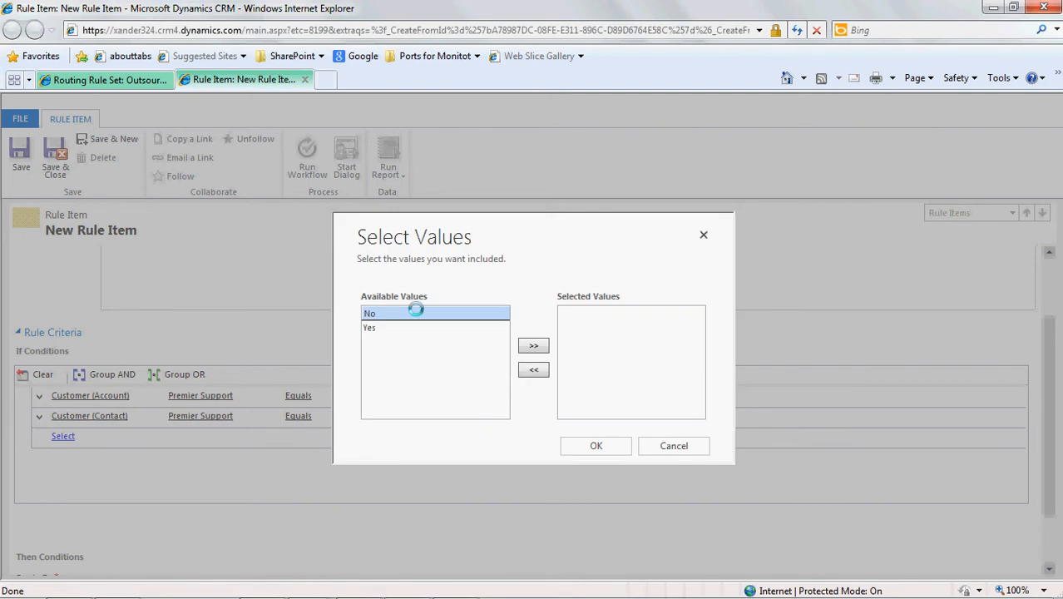
double_click(416, 312)
click(597, 447)
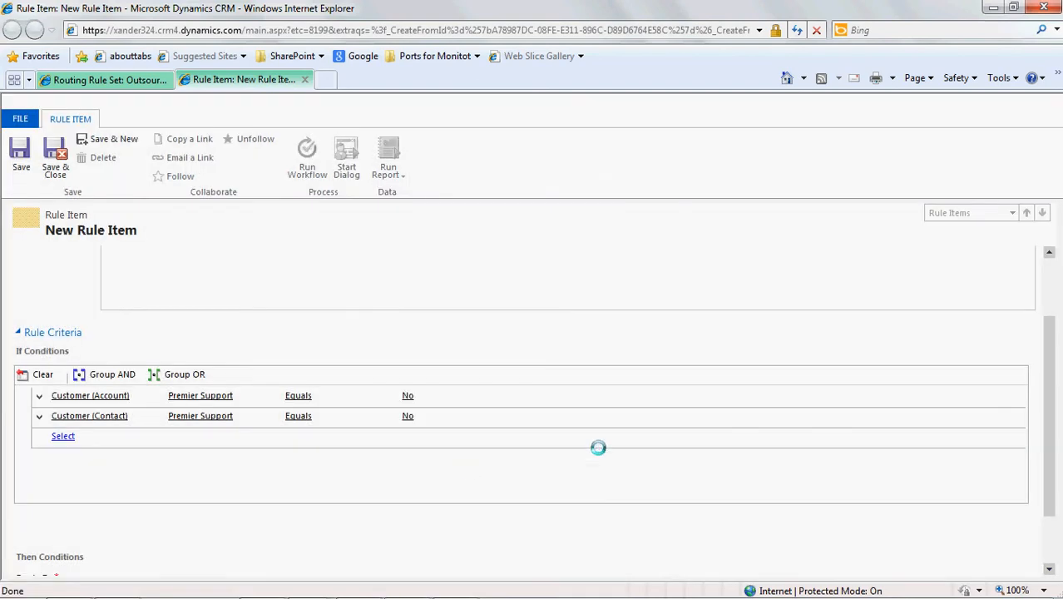
- Group the Customer (Account) and Customer (Contact) conditions of the Standard Support rule item with OR
click(39, 397)
click(51, 414)
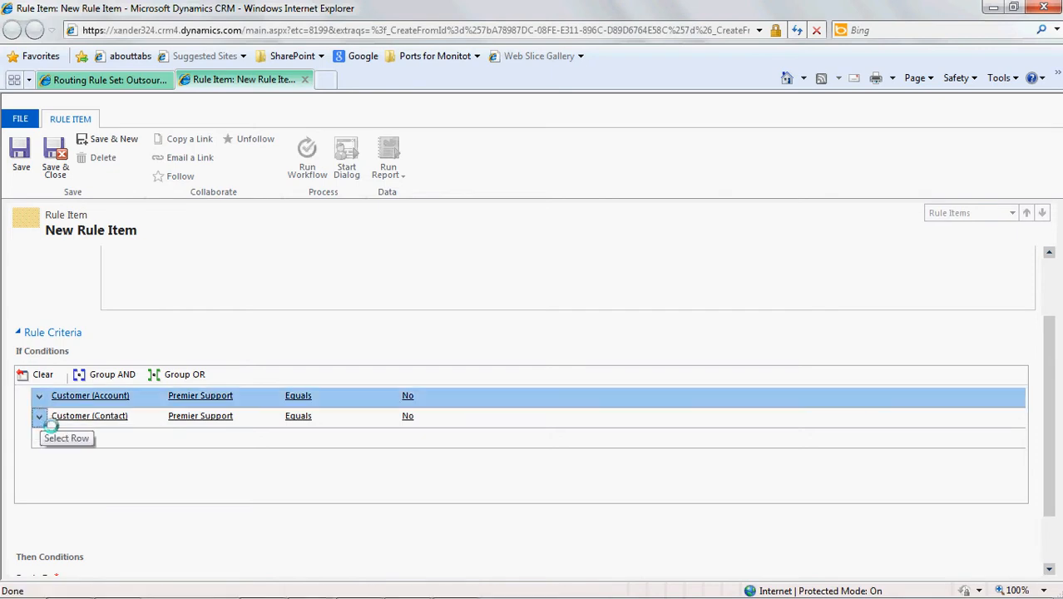
click(40, 417)
click(52, 433)
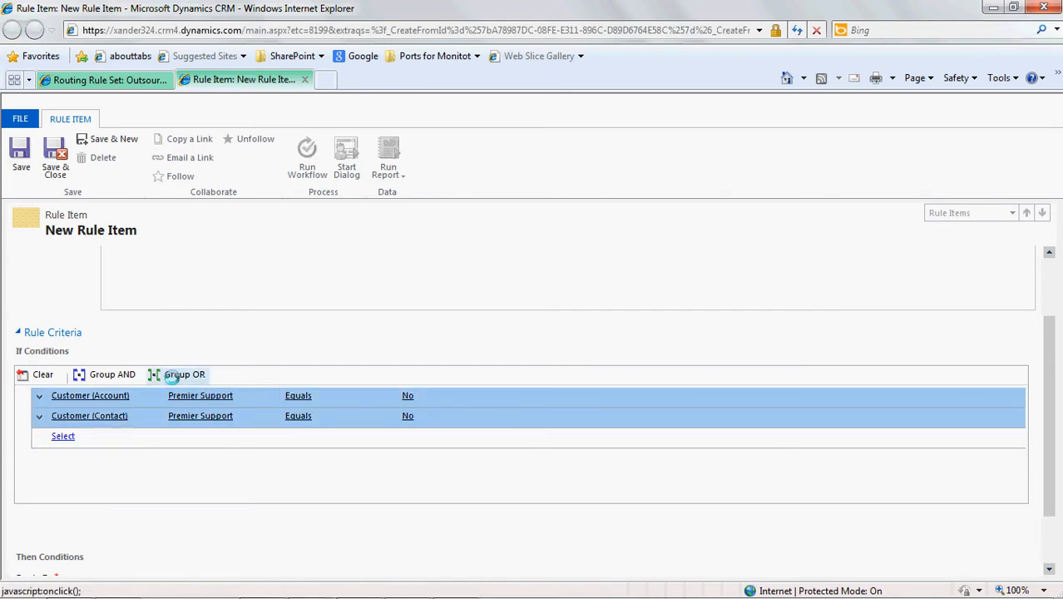
click(175, 375)
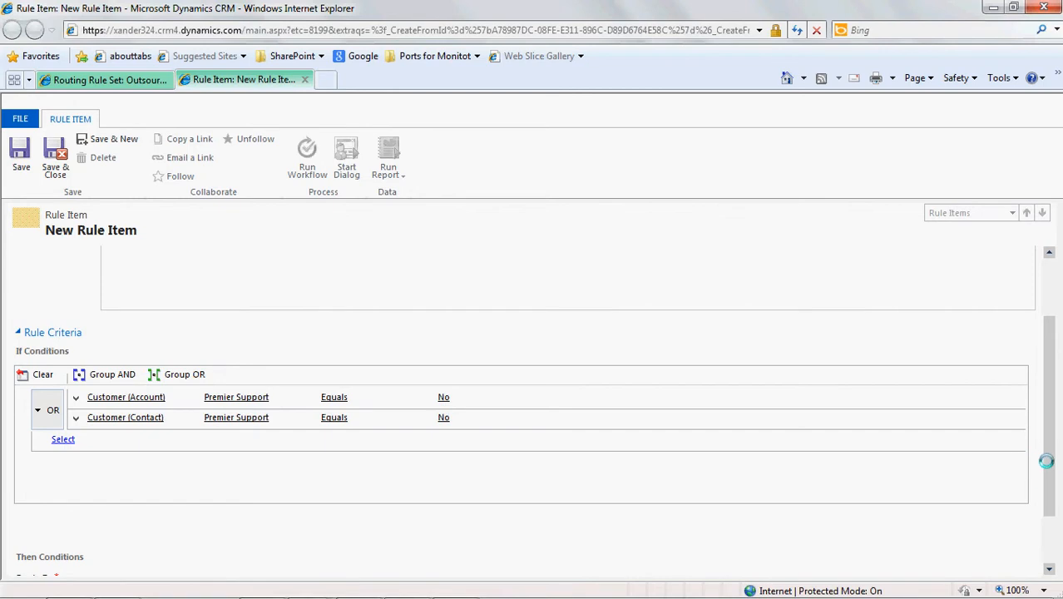
- Route the rule item's matching cases to the Standard Support queue, and save and close the rule item
scroll(1046, 460, down, 2)
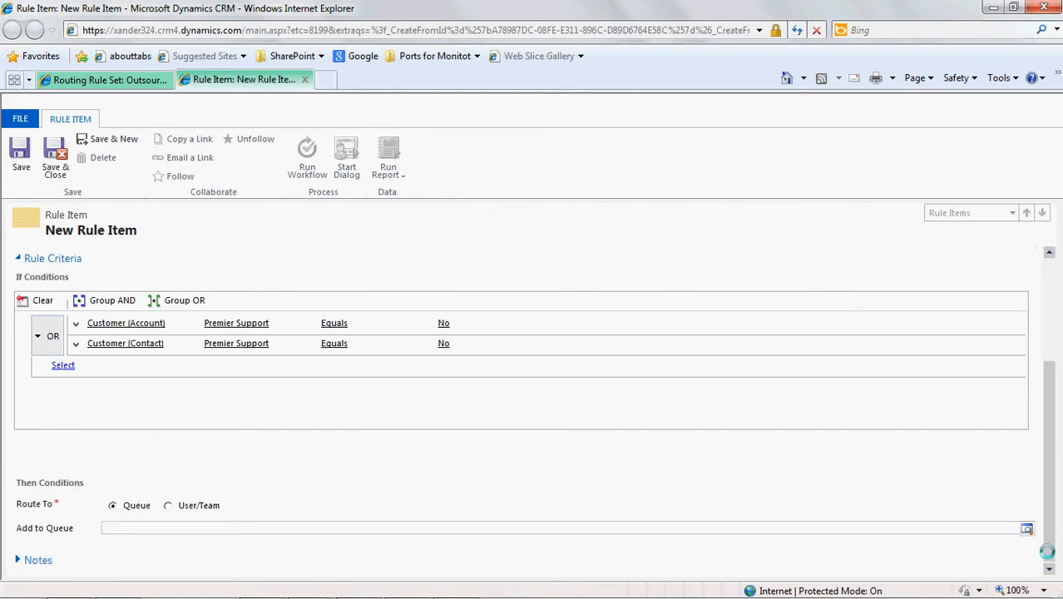
click(865, 527)
text(standar)
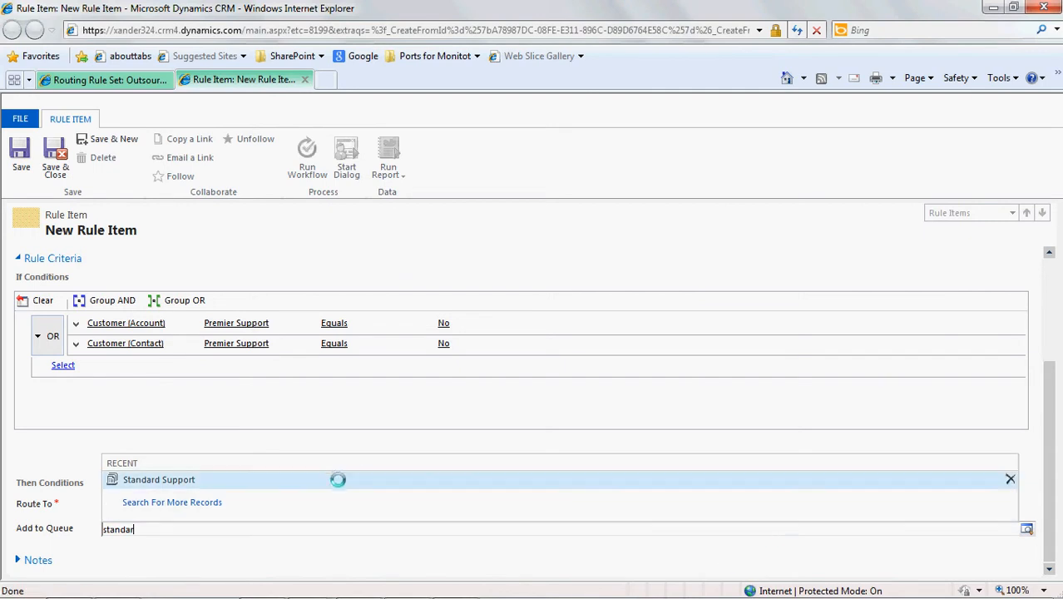
click(338, 479)
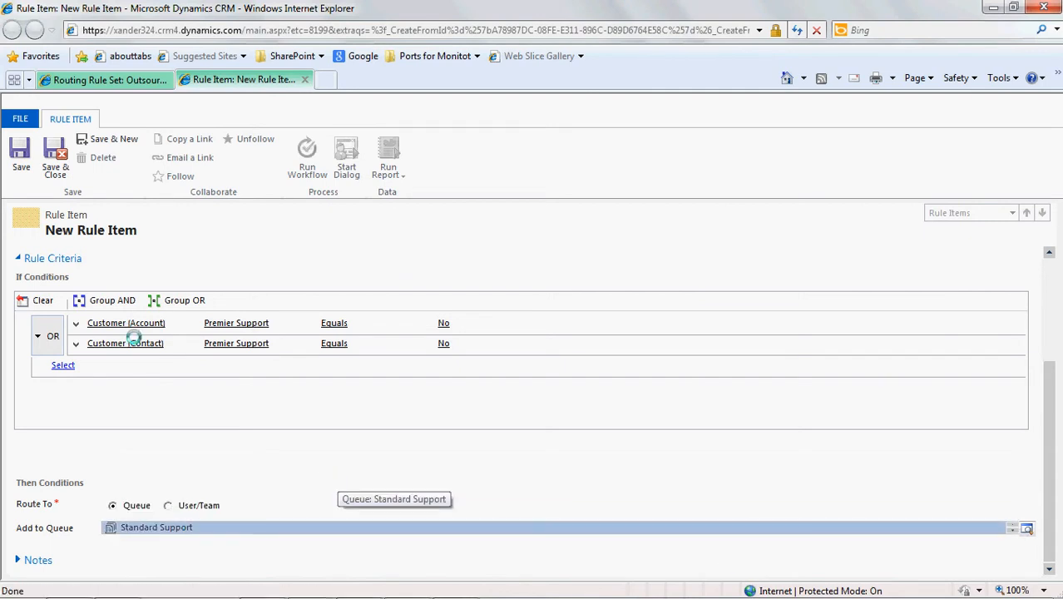
click(64, 173)
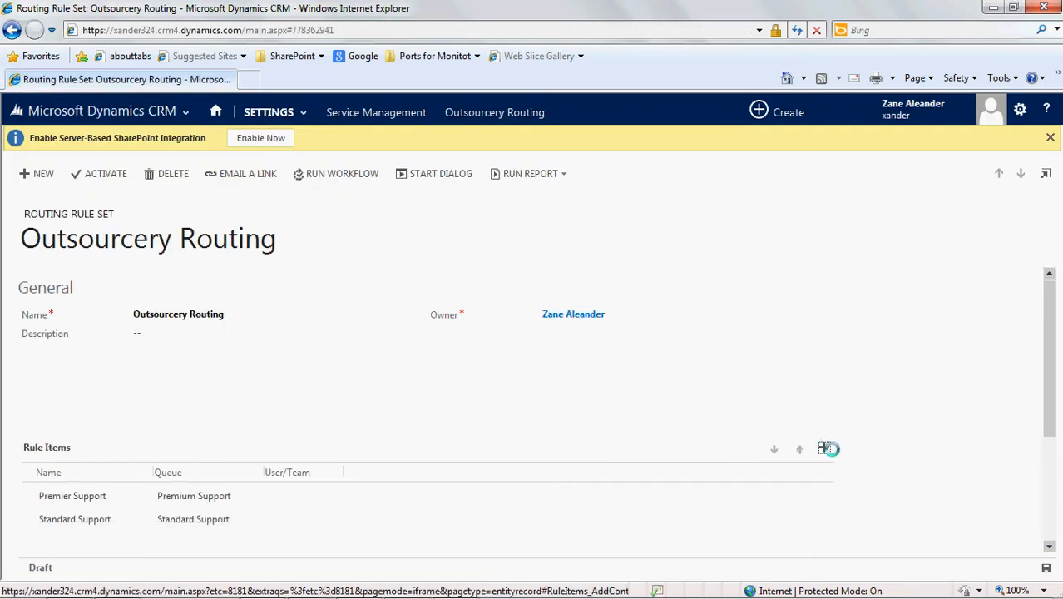
- Add a rule item named "Assign to me" without conditions, route it to your own user instead of a queue, and save and close it
click(824, 447)
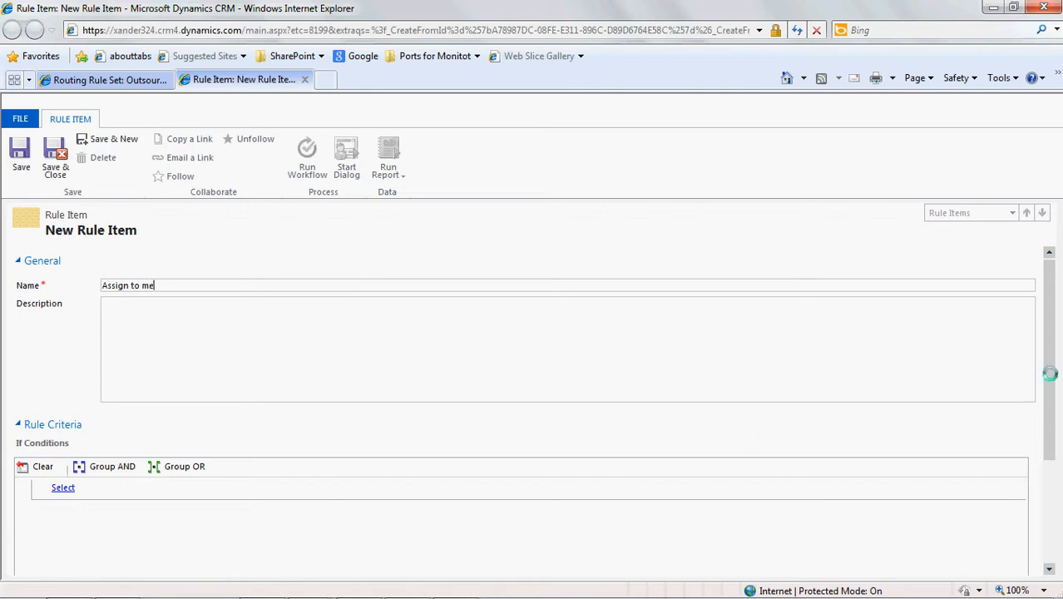
drag(1050, 371, 1050, 459)
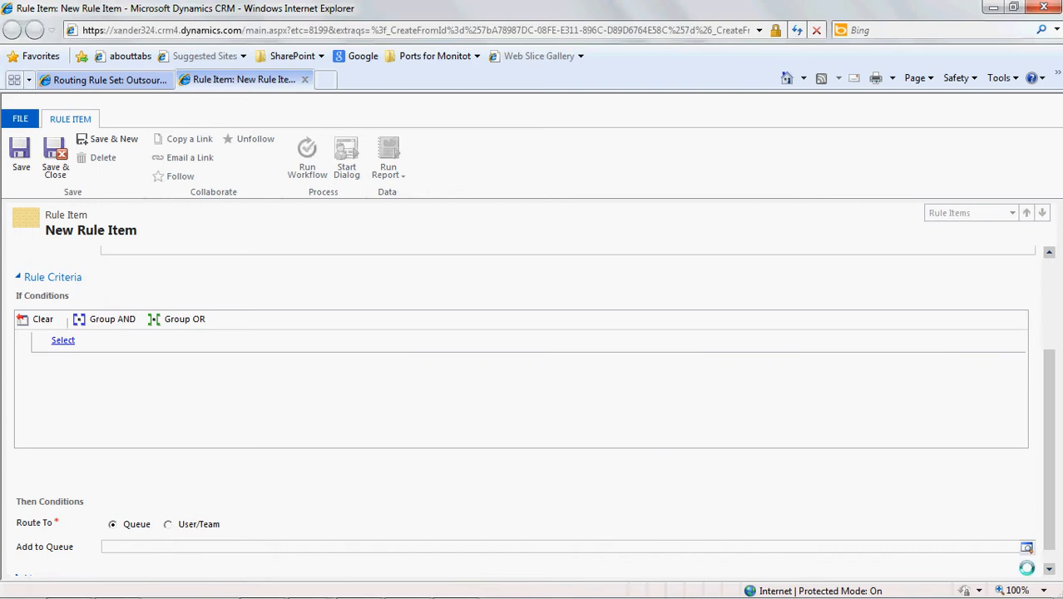
drag(1048, 513, 1049, 527)
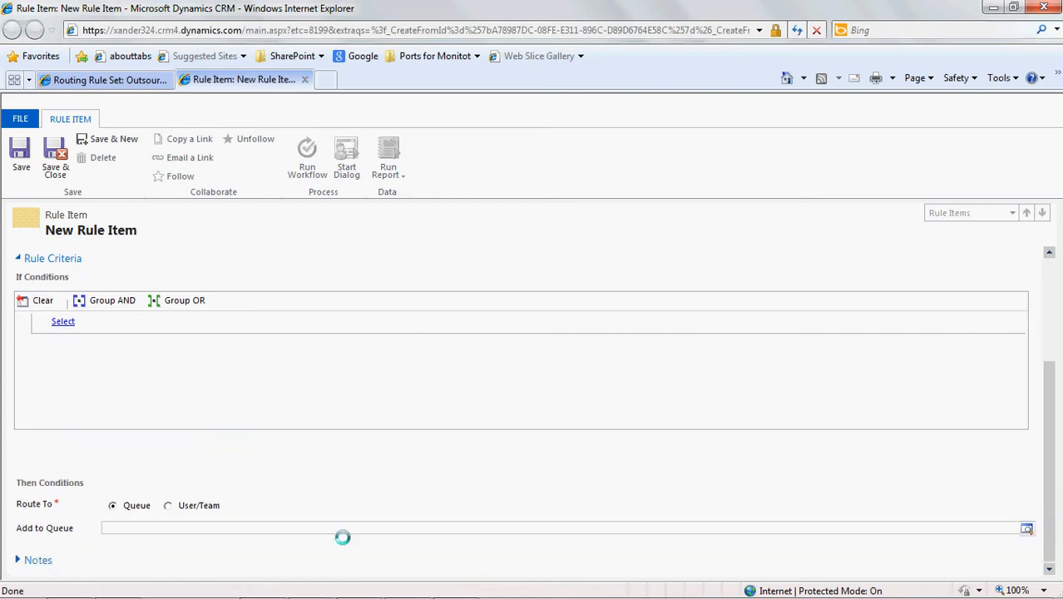
click(168, 505)
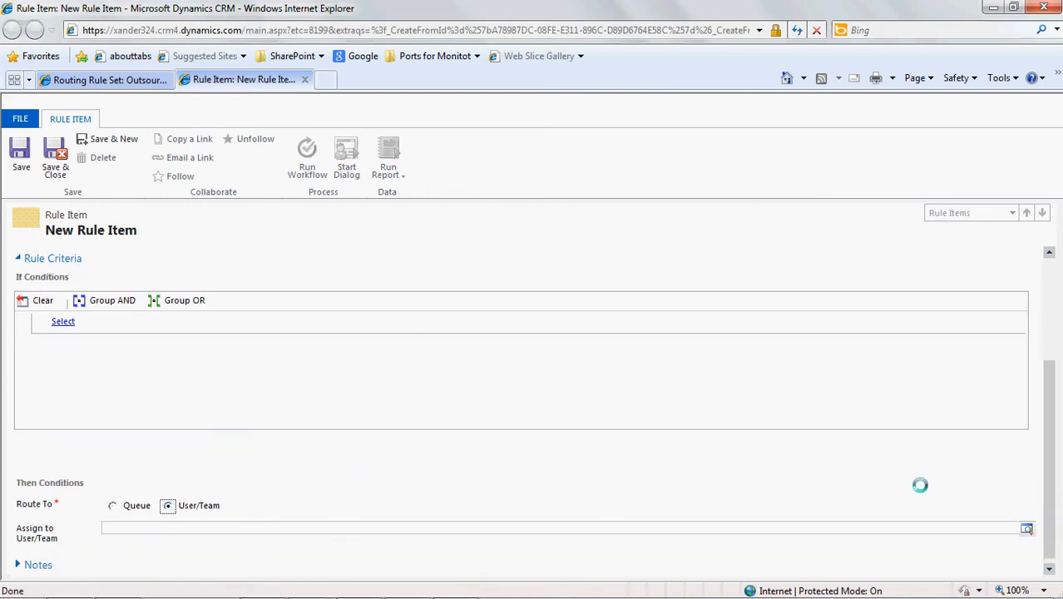
click(1026, 526)
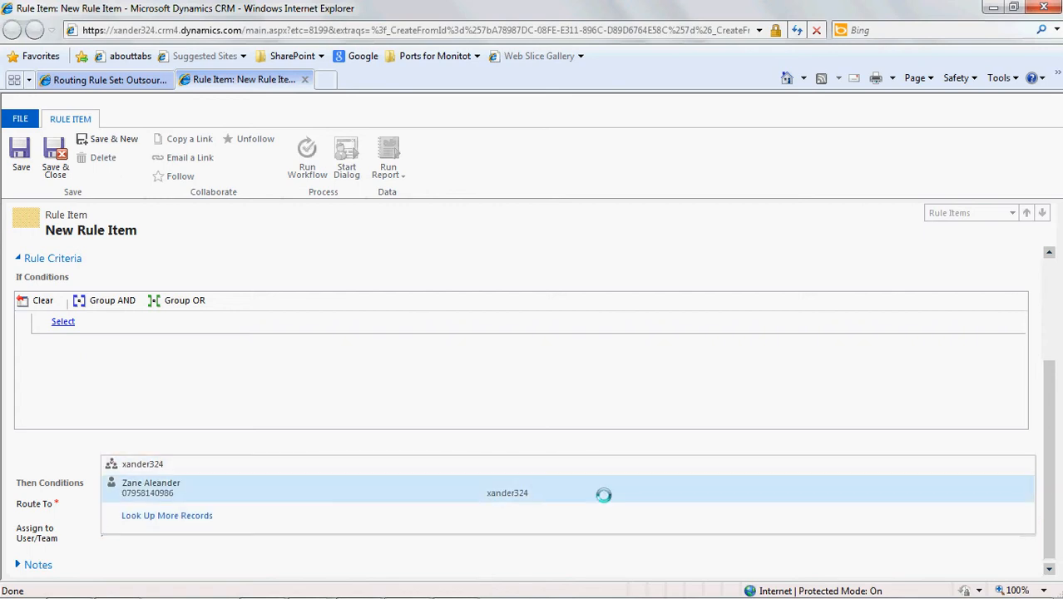
click(604, 495)
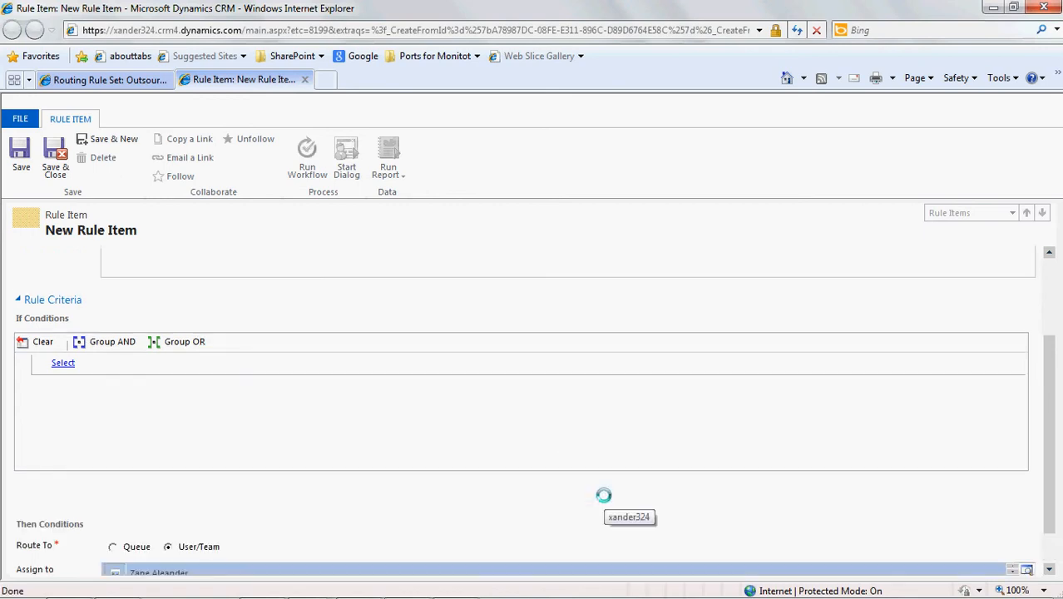
click(57, 172)
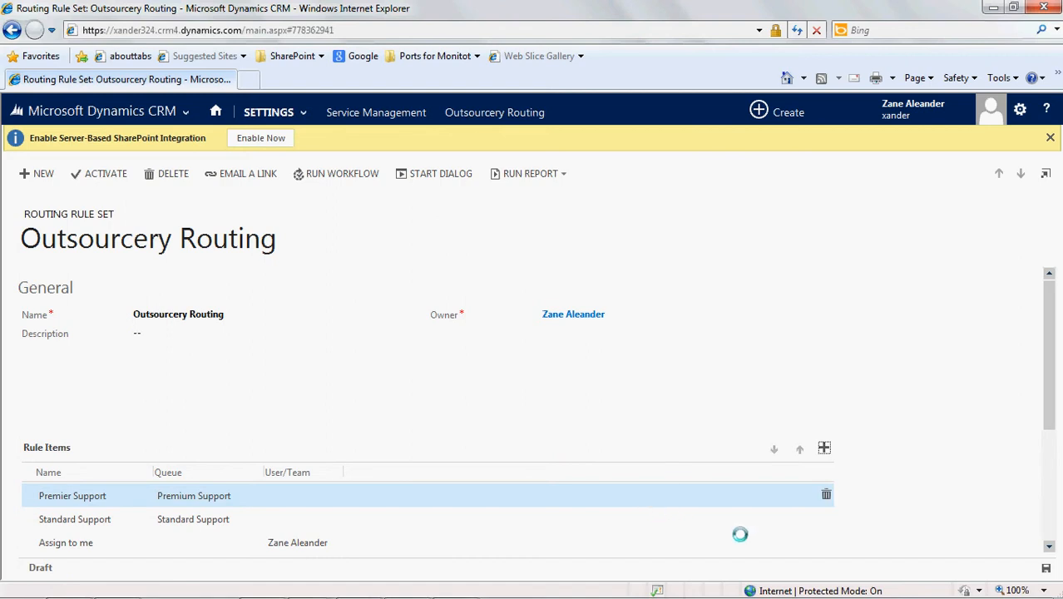
- Select the Premier Support and Standard Support rule items in turn to review their order in the list
drag(1049, 379, 1049, 423)
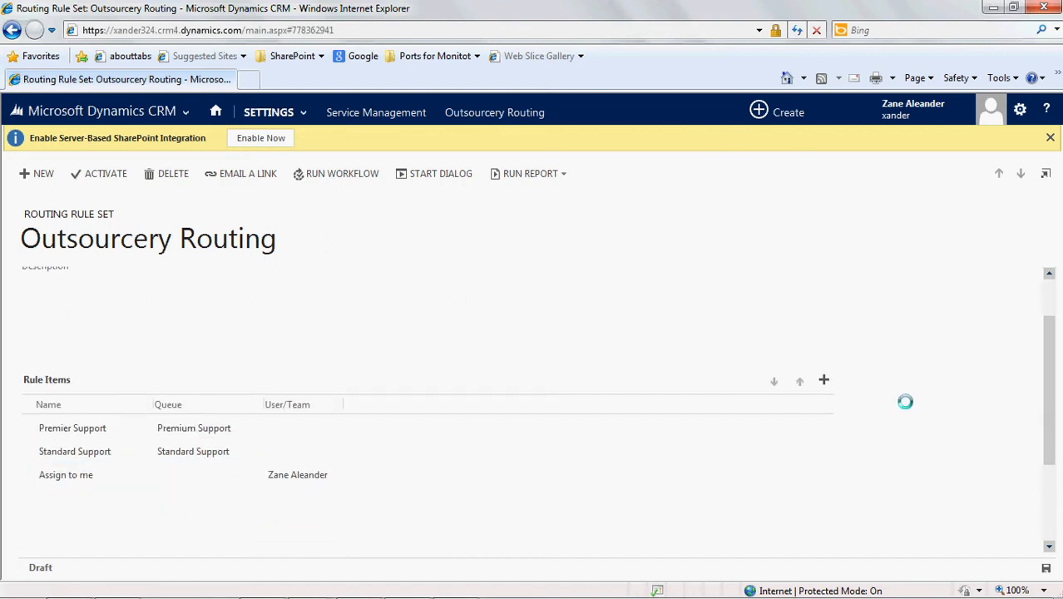
click(675, 426)
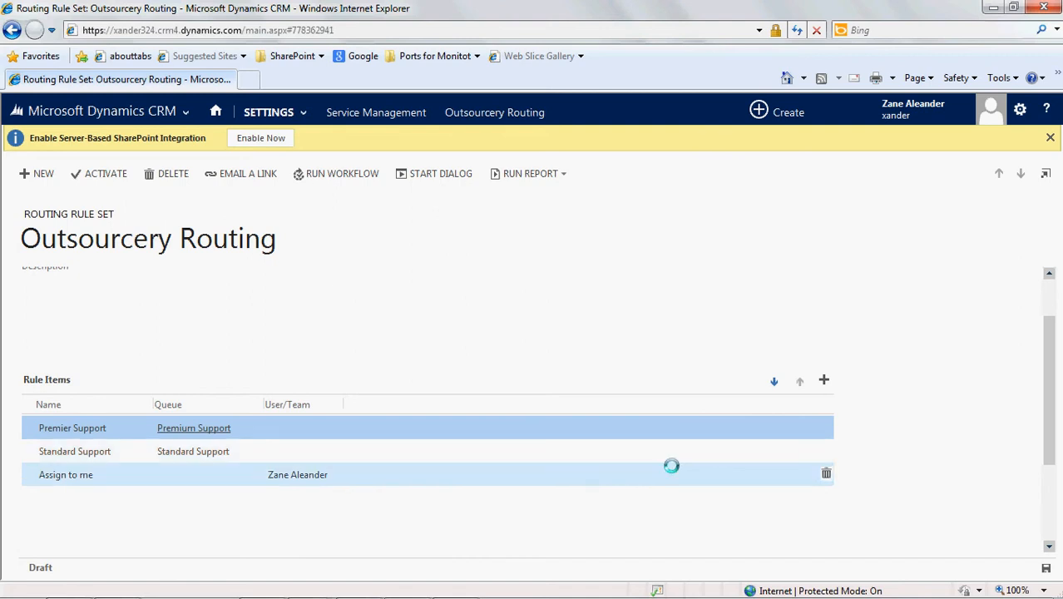
click(662, 457)
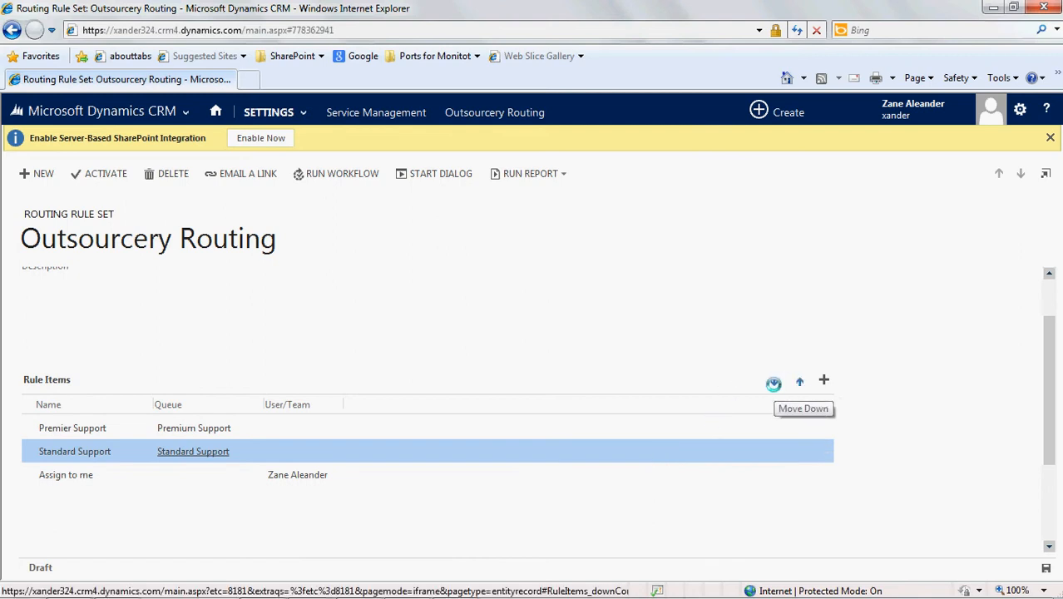
- Activate the Outsourcery Routing rule set and confirm the activation
drag(1046, 405, 1031, 343)
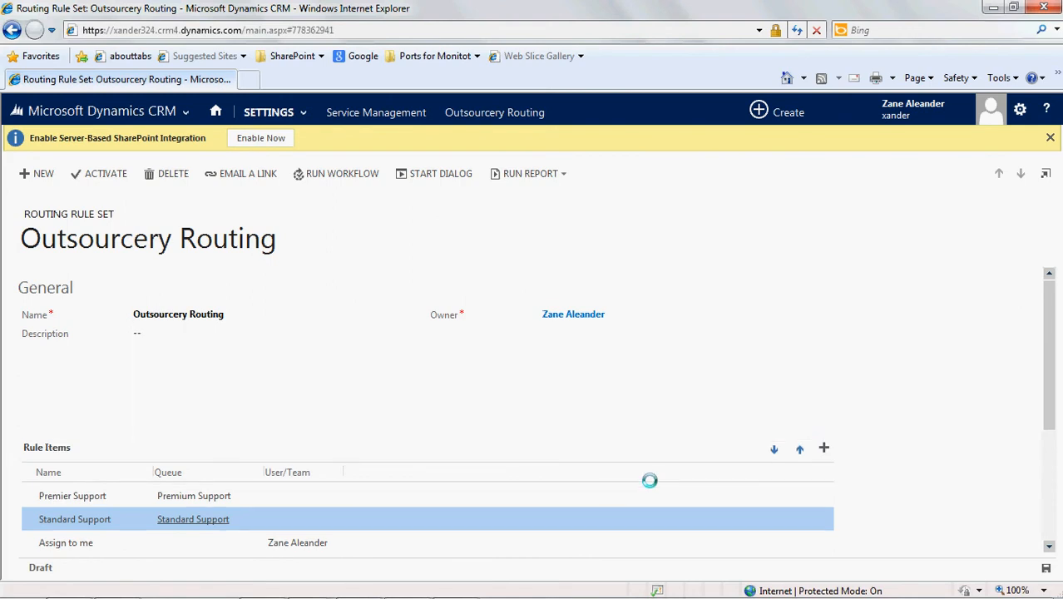
click(117, 176)
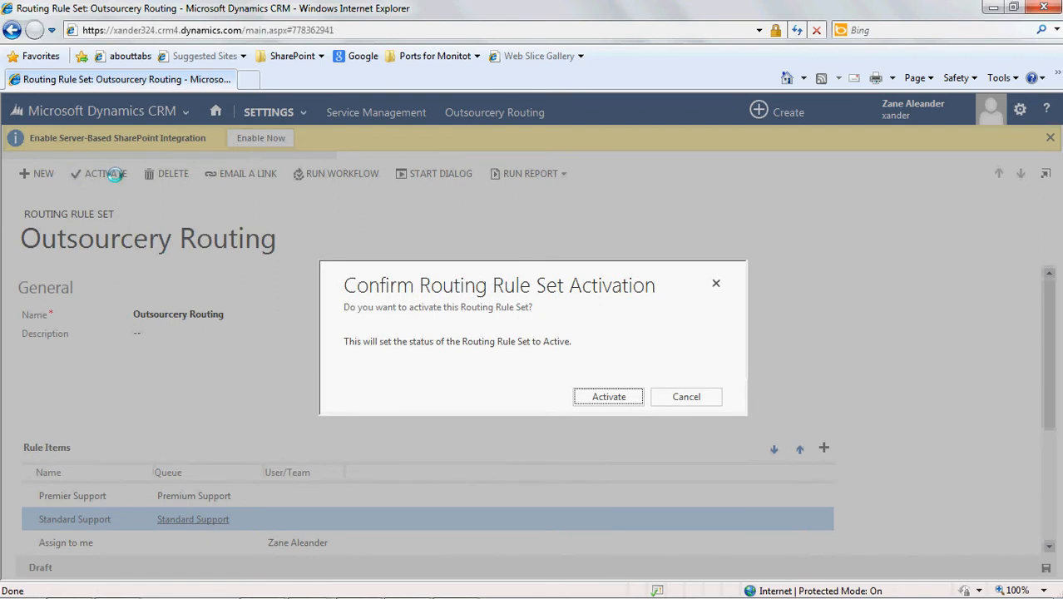
click(586, 393)
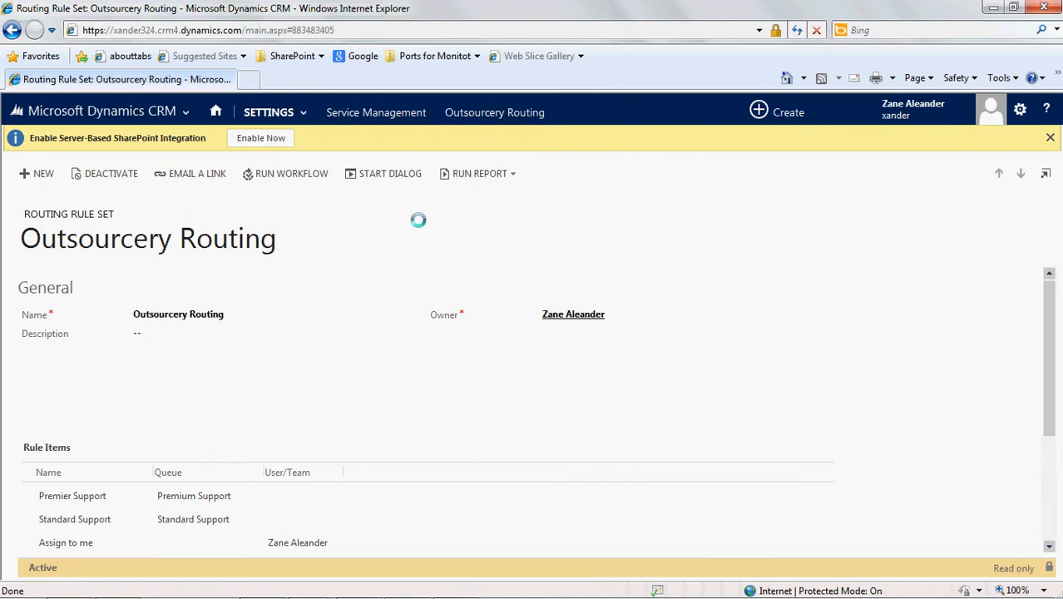
- Go to the Service area of the CRM
click(184, 112)
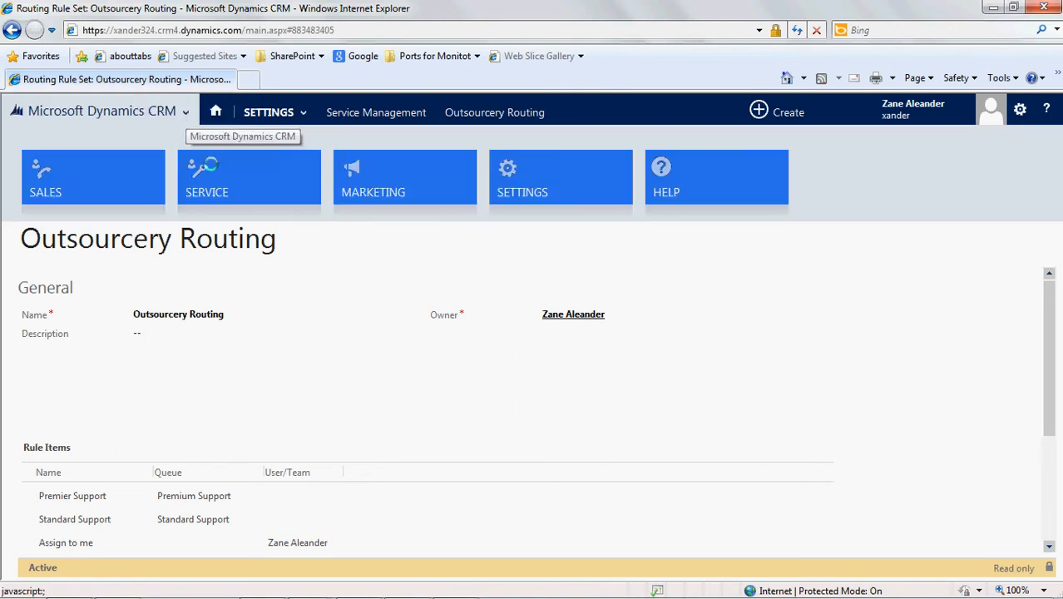
click(212, 172)
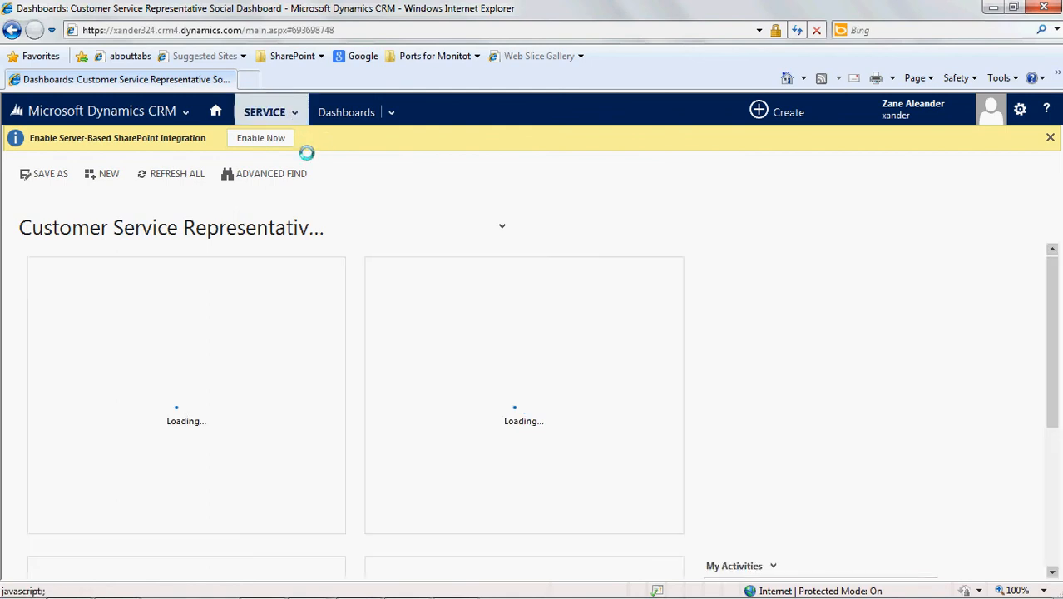
- Start a new record from the Service area's Cases list and set the sample contact from Fabrikam, Inc. as its customer
click(296, 113)
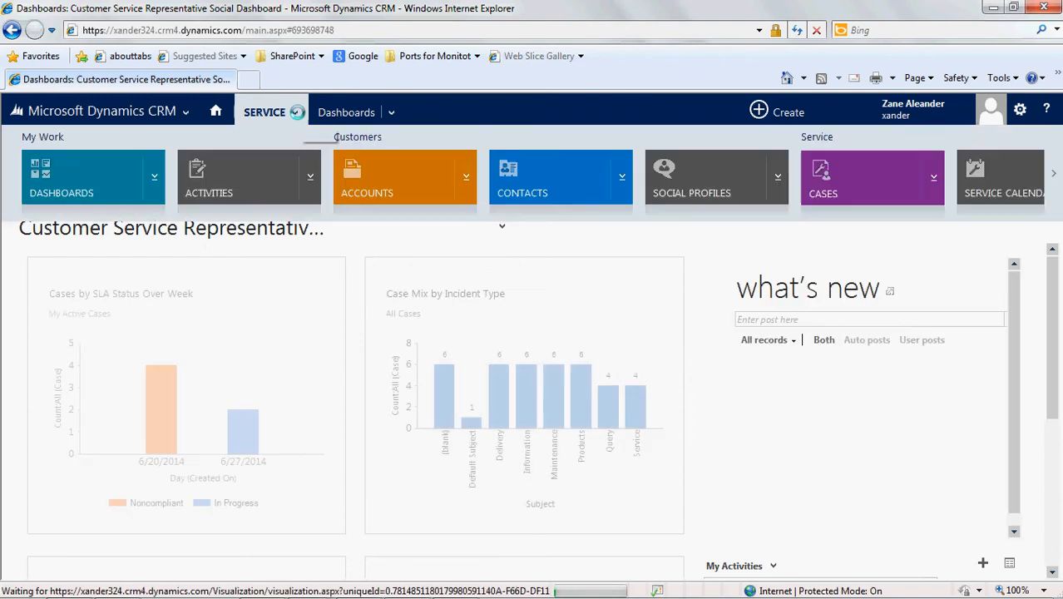
click(850, 171)
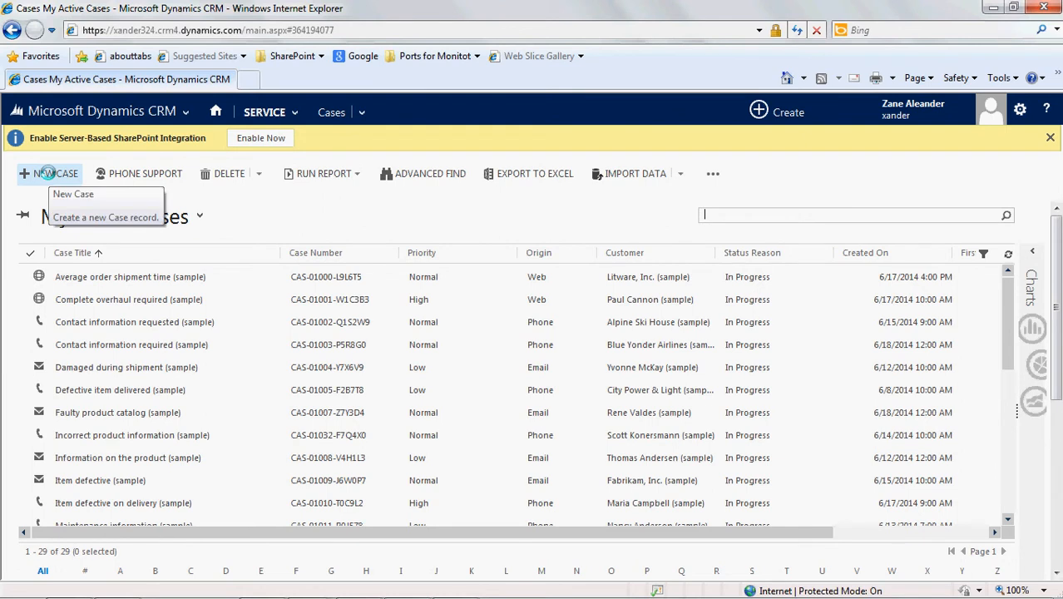
click(47, 172)
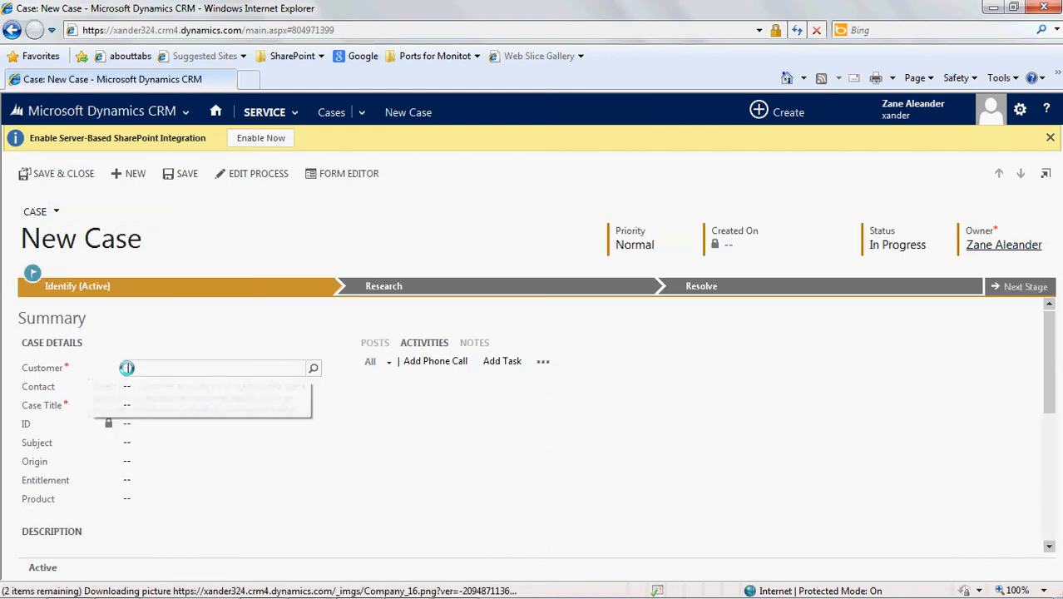
text(maria)
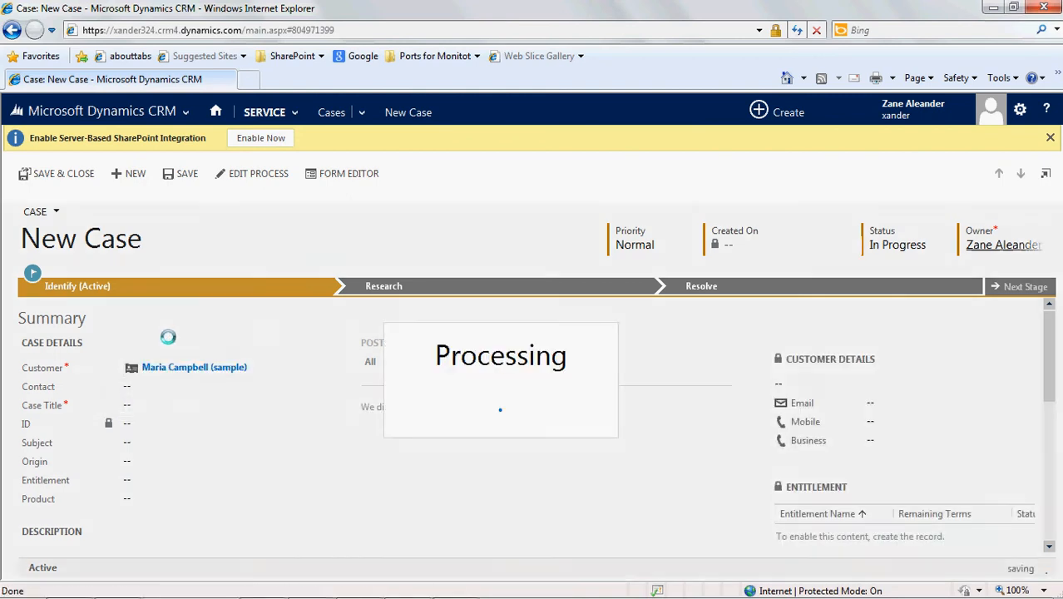
- Enter "No Prem Support" as the title of the new case
click(141, 406)
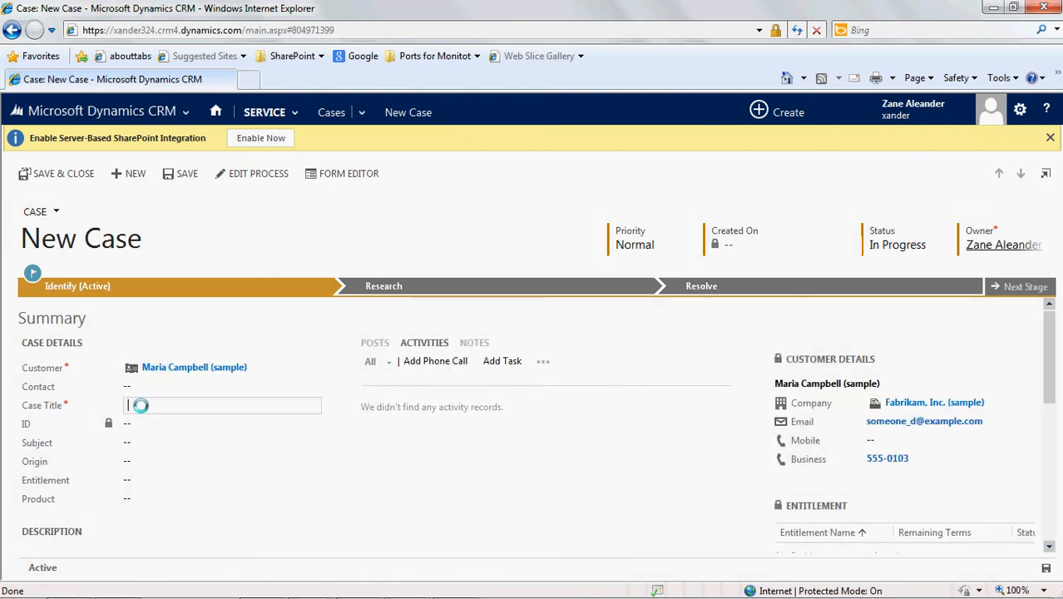
text(N)
text(o I)
text(tem Supp)
text(ort)
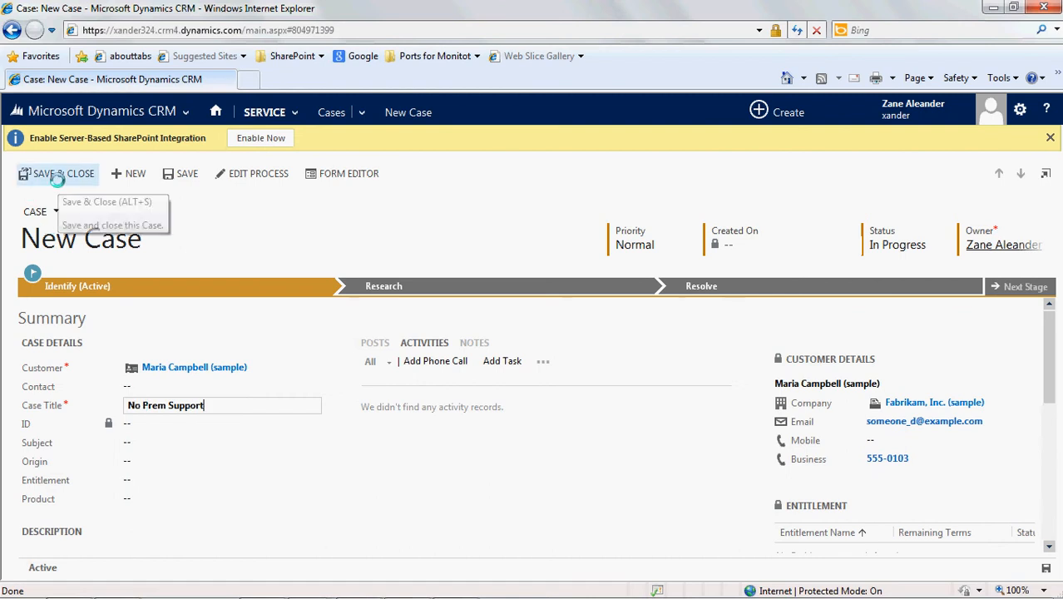
- Save the No Prem Support case, apply the active routing rule set to it, and confirm the routing
click(188, 173)
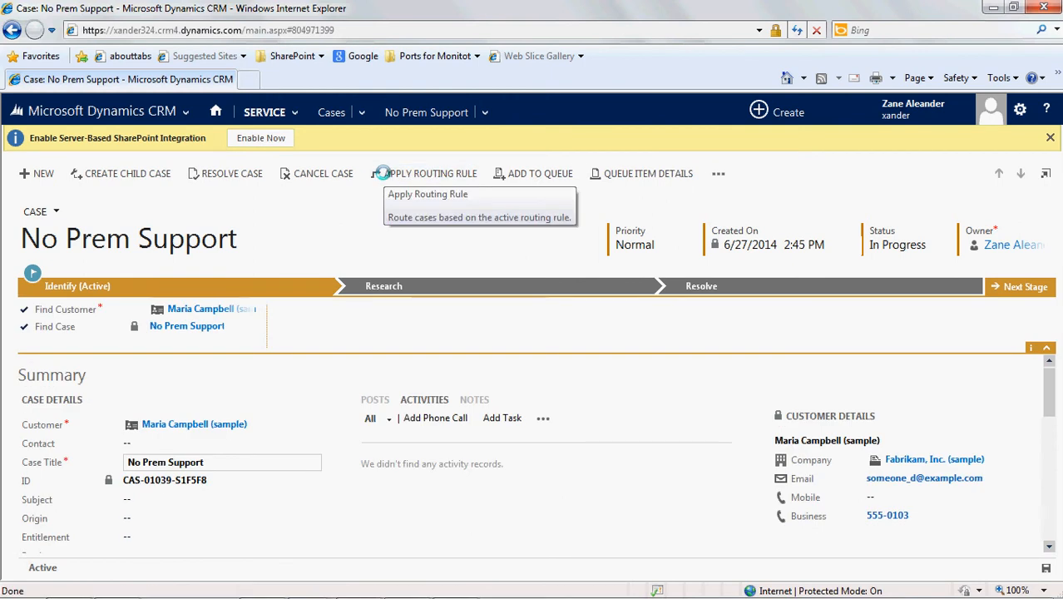
click(386, 174)
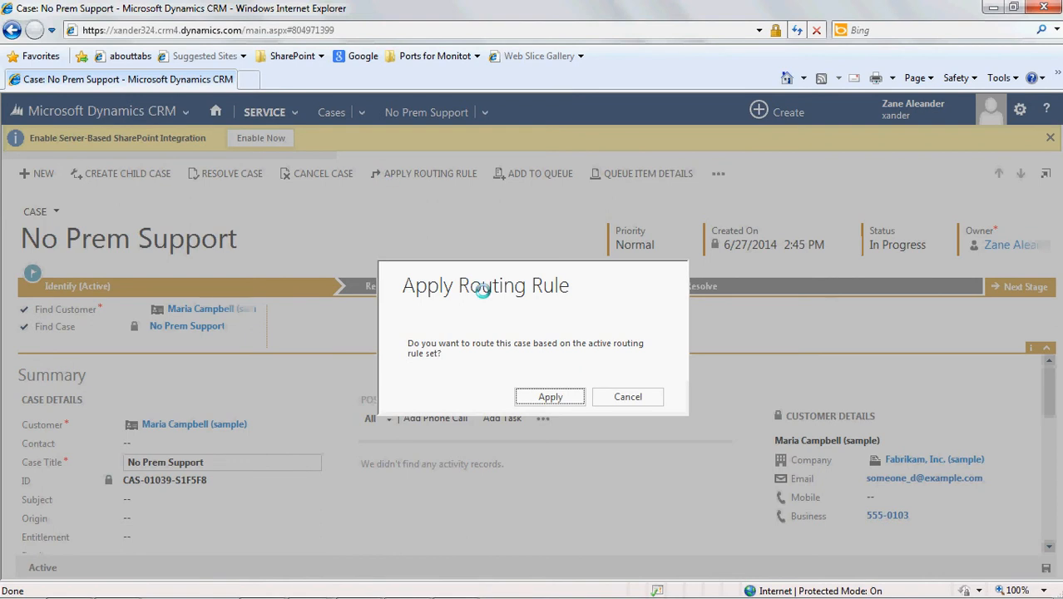
click(545, 394)
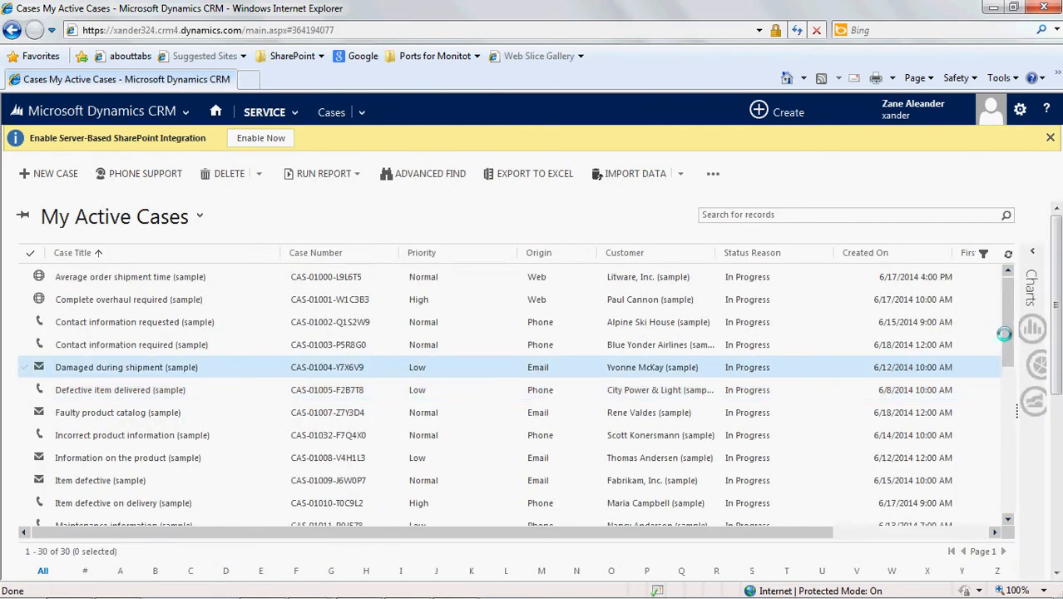
- Look through My Active Cases for the routed case, refresh the list, and search the records for "*prem"
drag(1008, 328, 1016, 481)
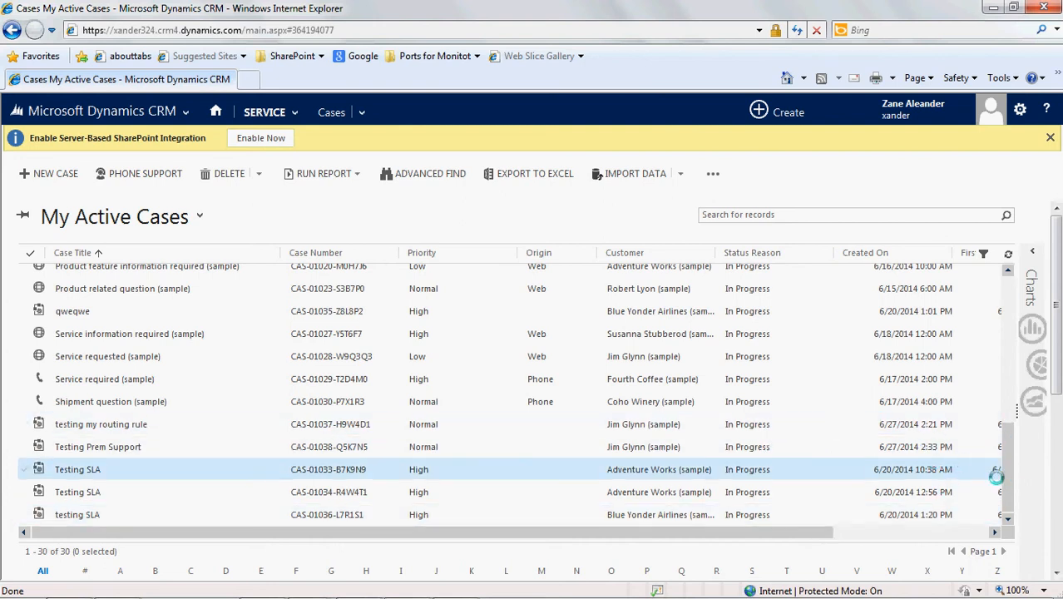
drag(1006, 485, 1009, 503)
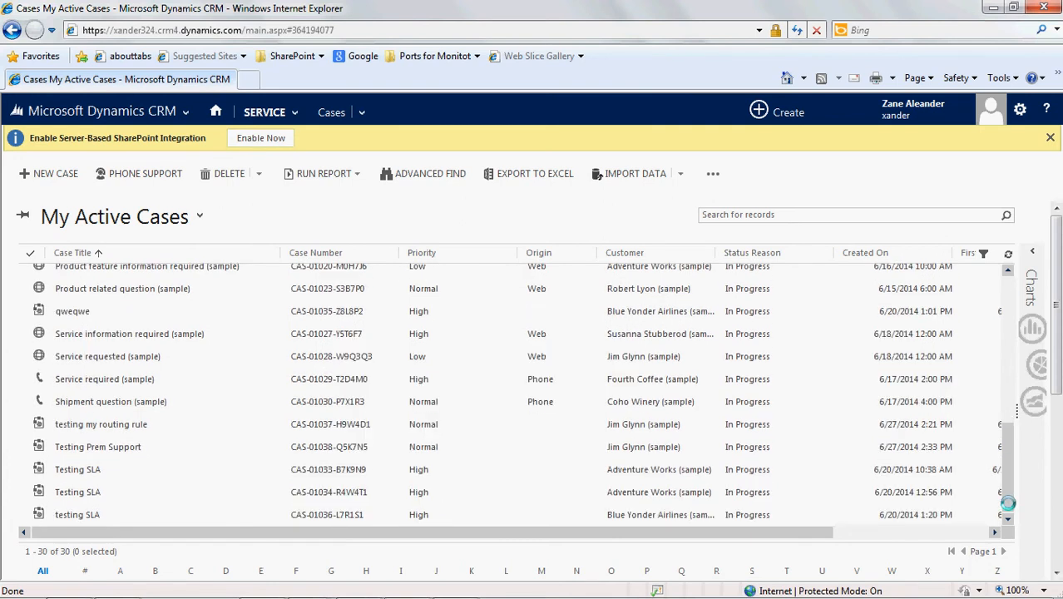
click(1007, 252)
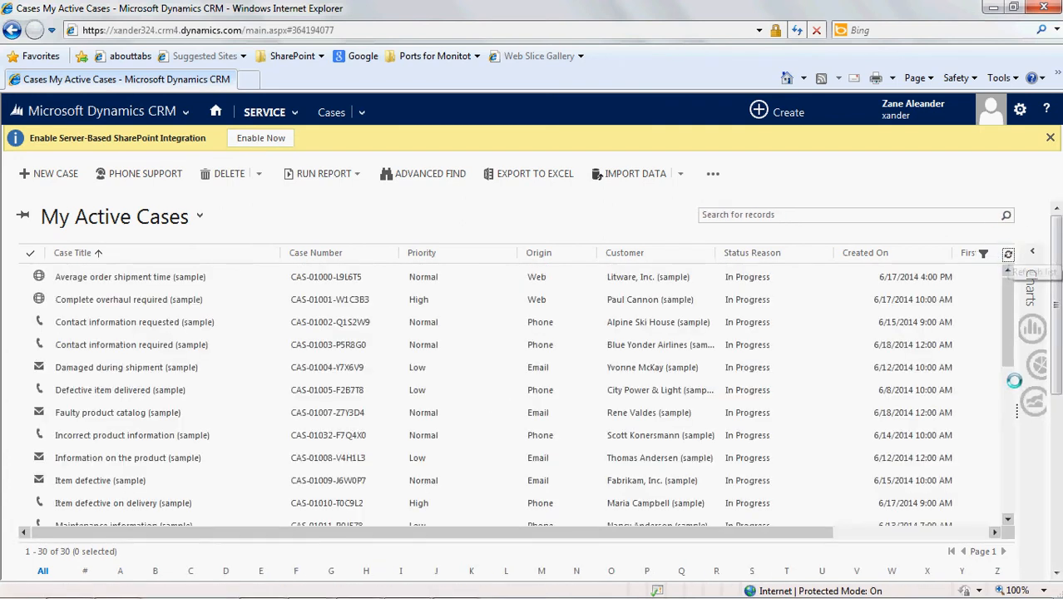
drag(1004, 338, 994, 307)
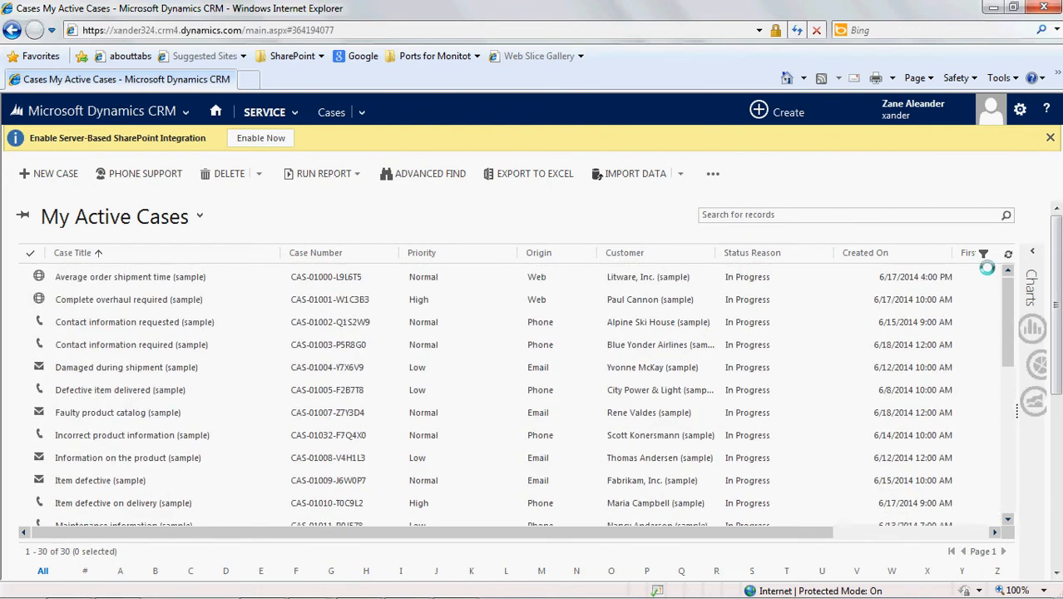
click(880, 216)
text(*prem)
key(Return)
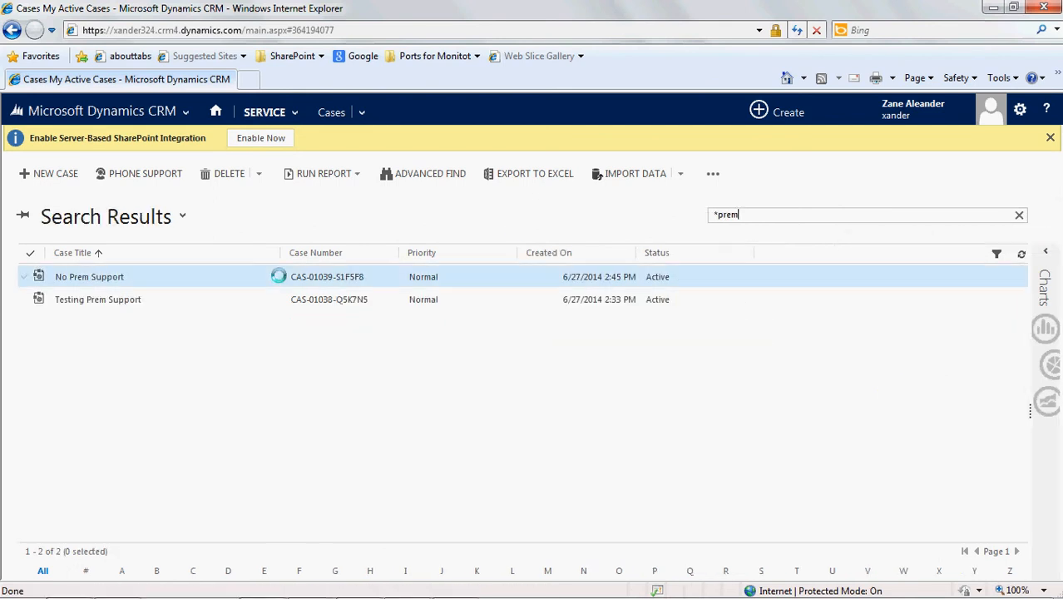
- Open the No Prem Support case, check which queue its queue item details show, and close the queue item
click(272, 276)
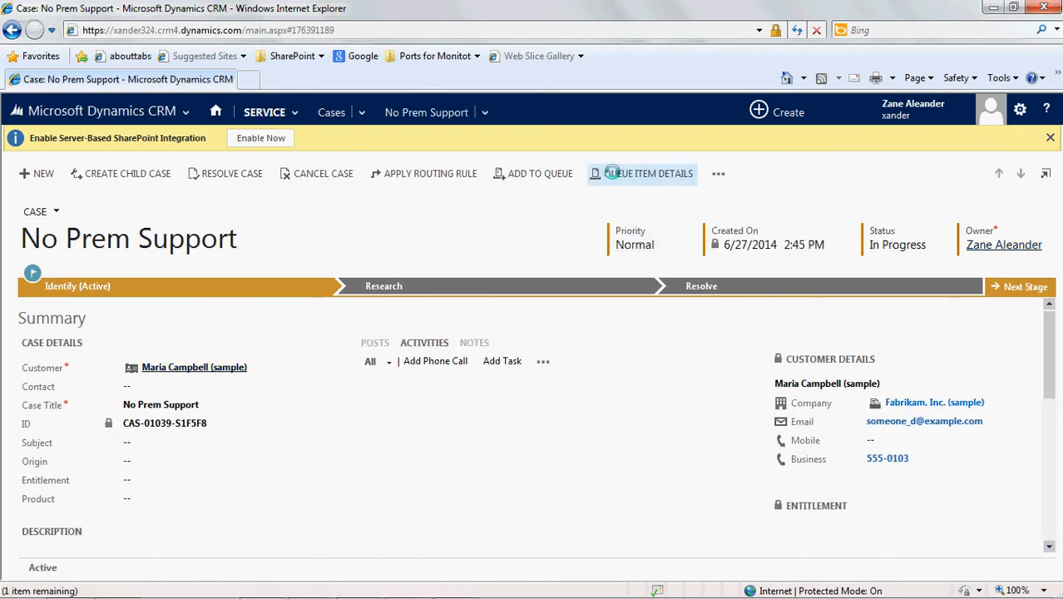
click(612, 171)
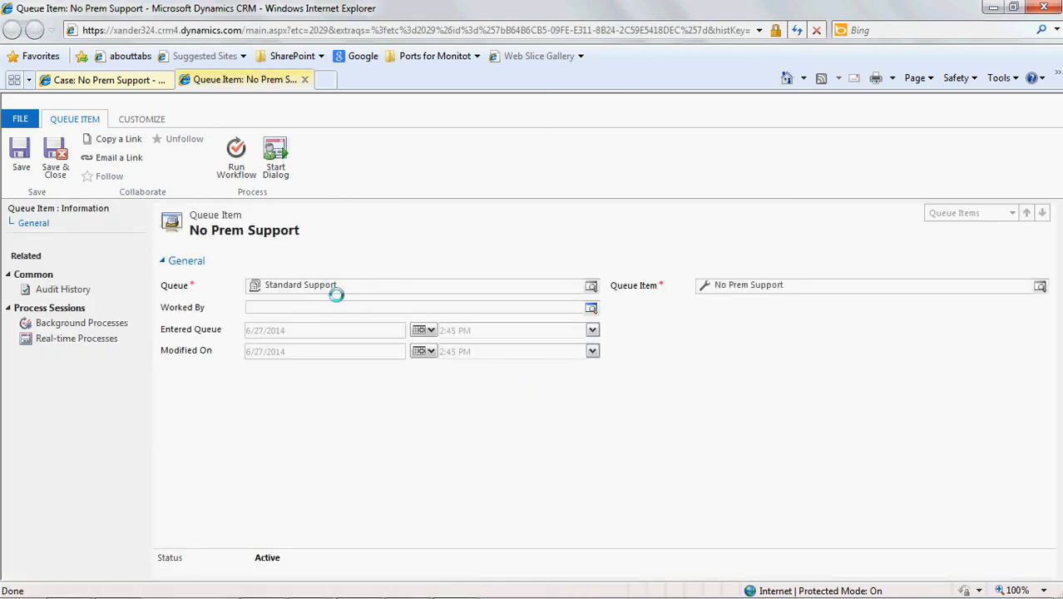
click(308, 80)
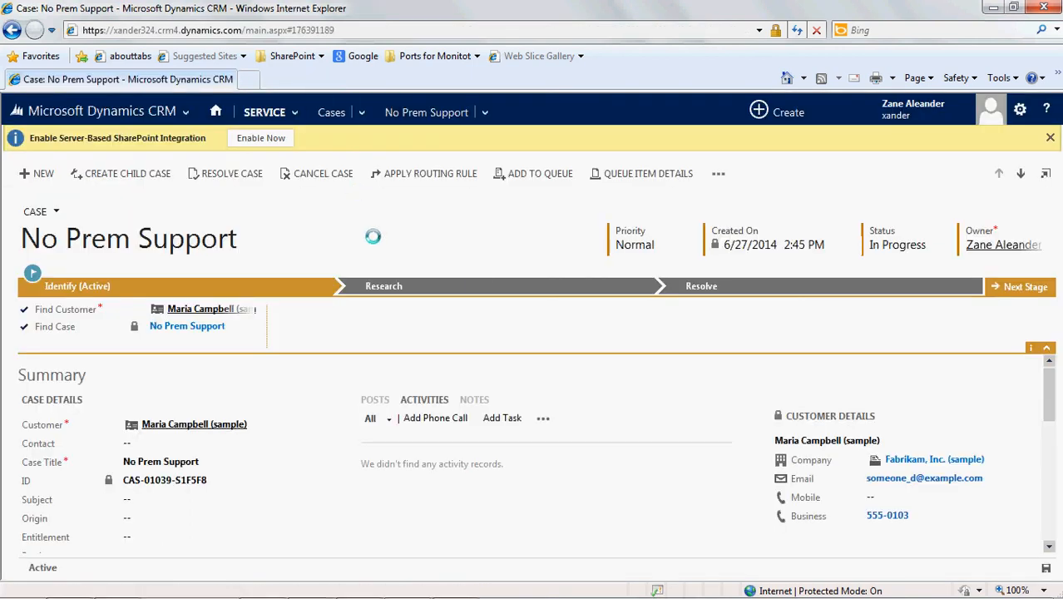